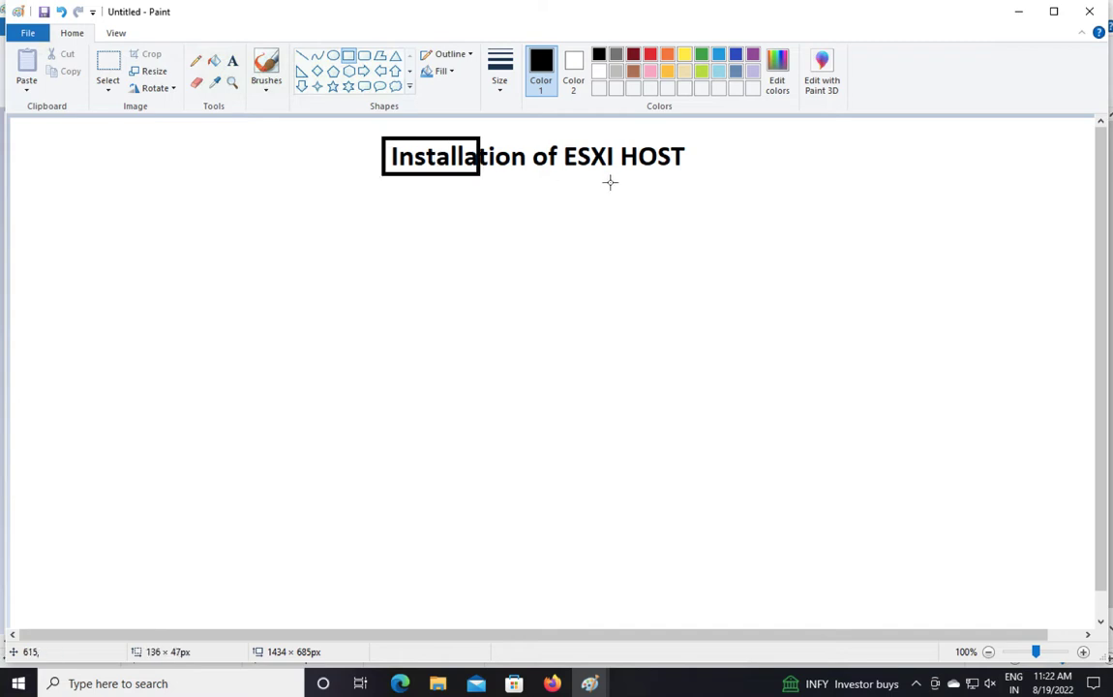
Frame the title "Installation of ESXI HOST" and draw a monitor from a large rectangle with a stand about 51 × 13 px beneath it
left_click(567, 238)
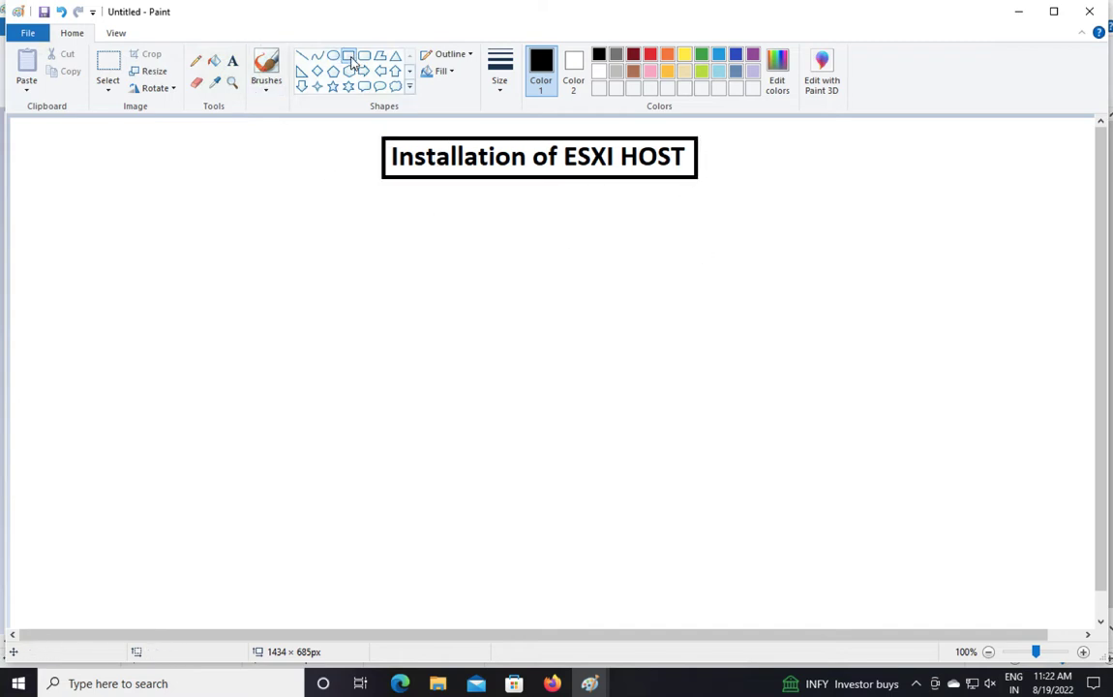
left_click(348, 55)
left_click_drag(92, 281, 122, 365)
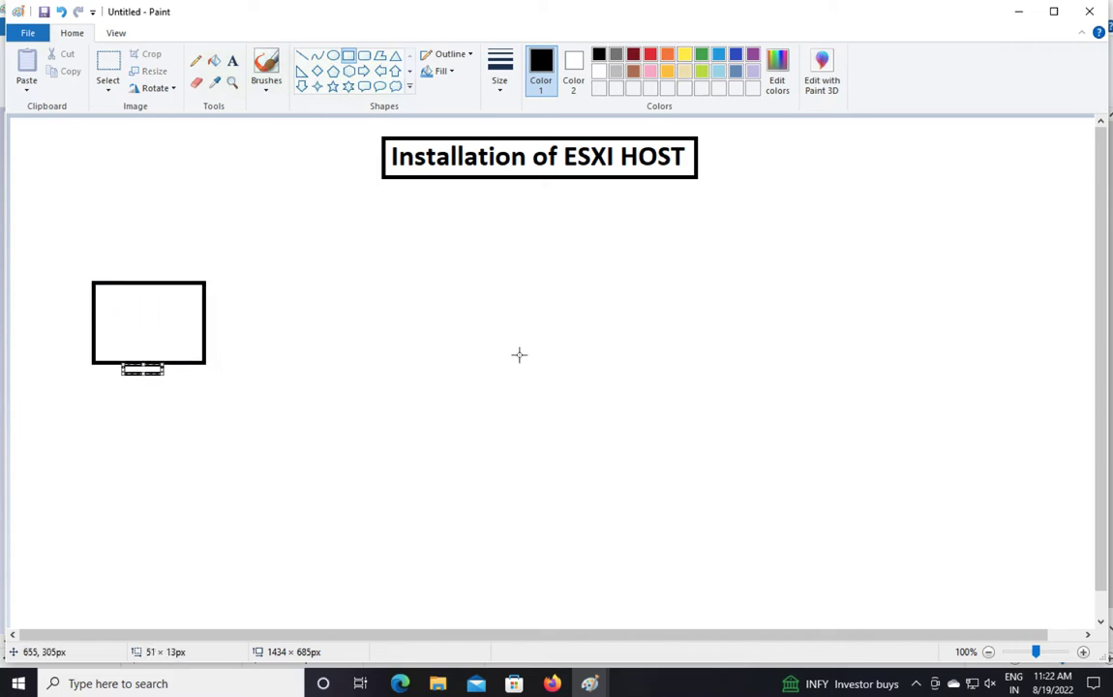
Add a text area beside the monitor drawing and enter "RAM-4Gb" and "HDD-40GB", separated by a blank line
left_click(233, 60)
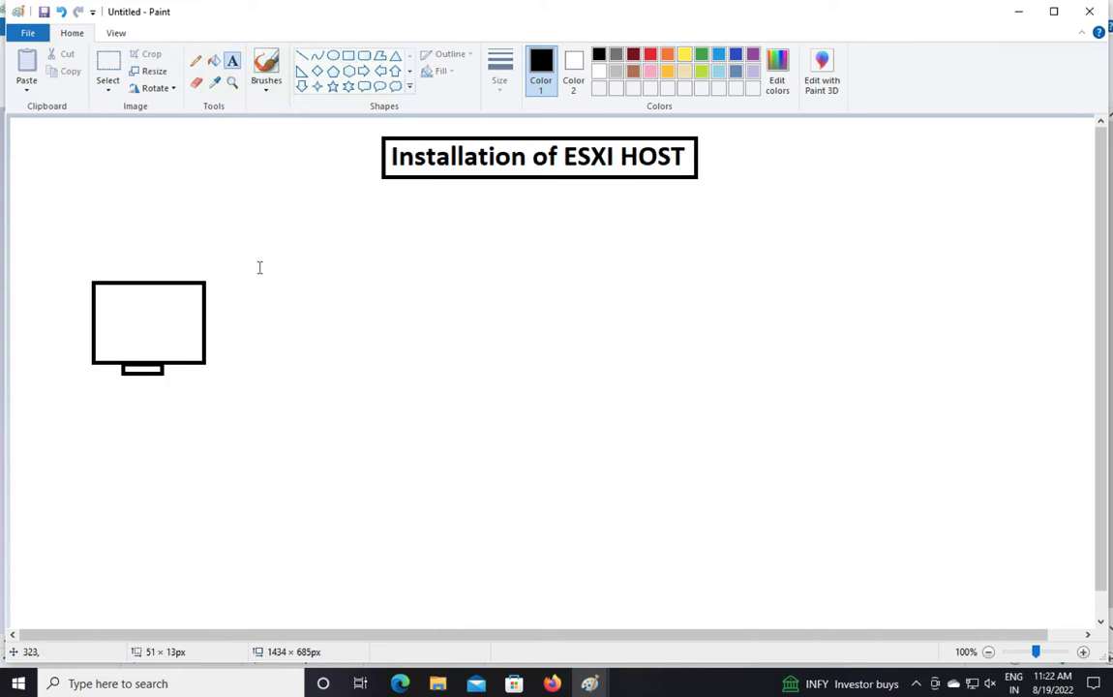
left_click_drag(259, 267, 493, 486)
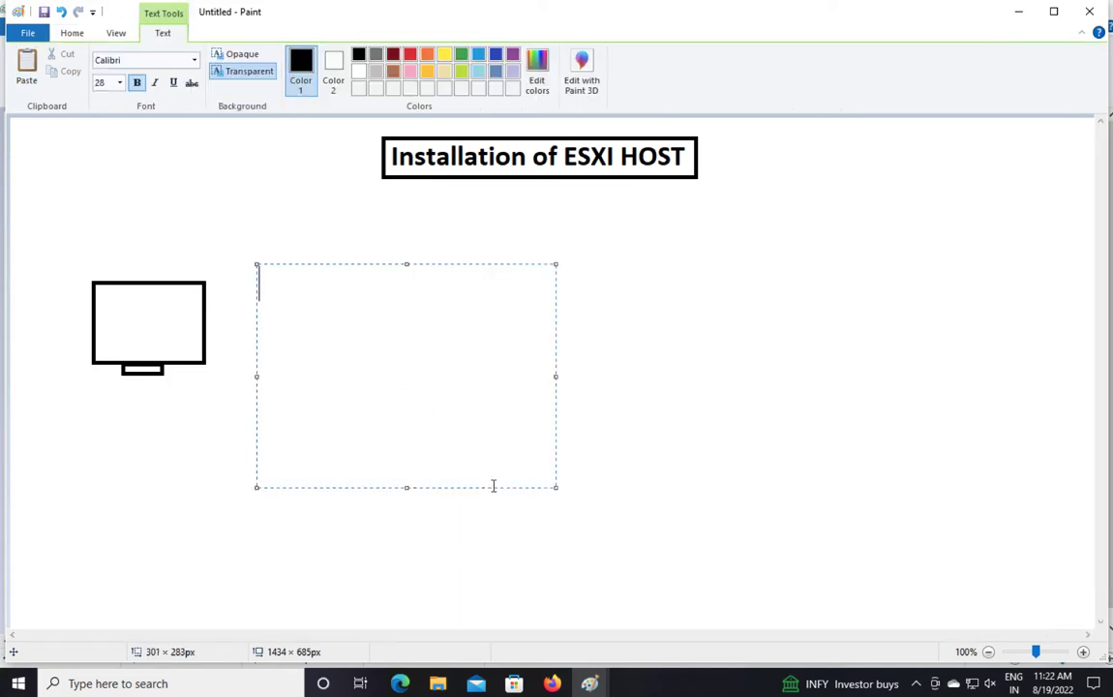
type("RAM")
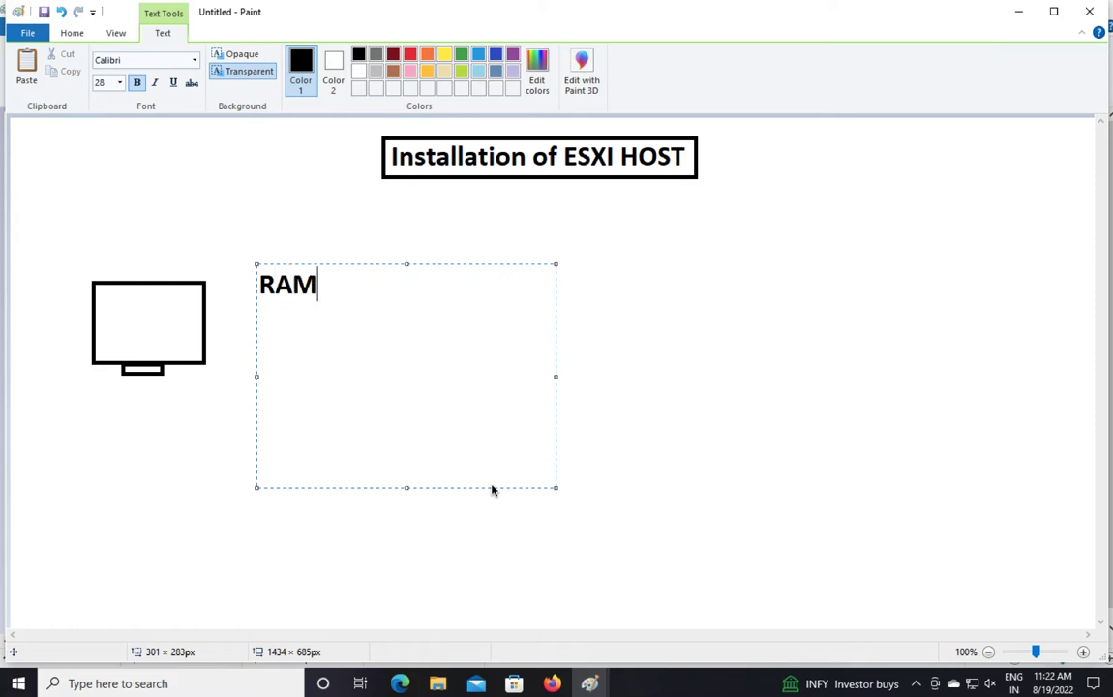
type("-4Gb")
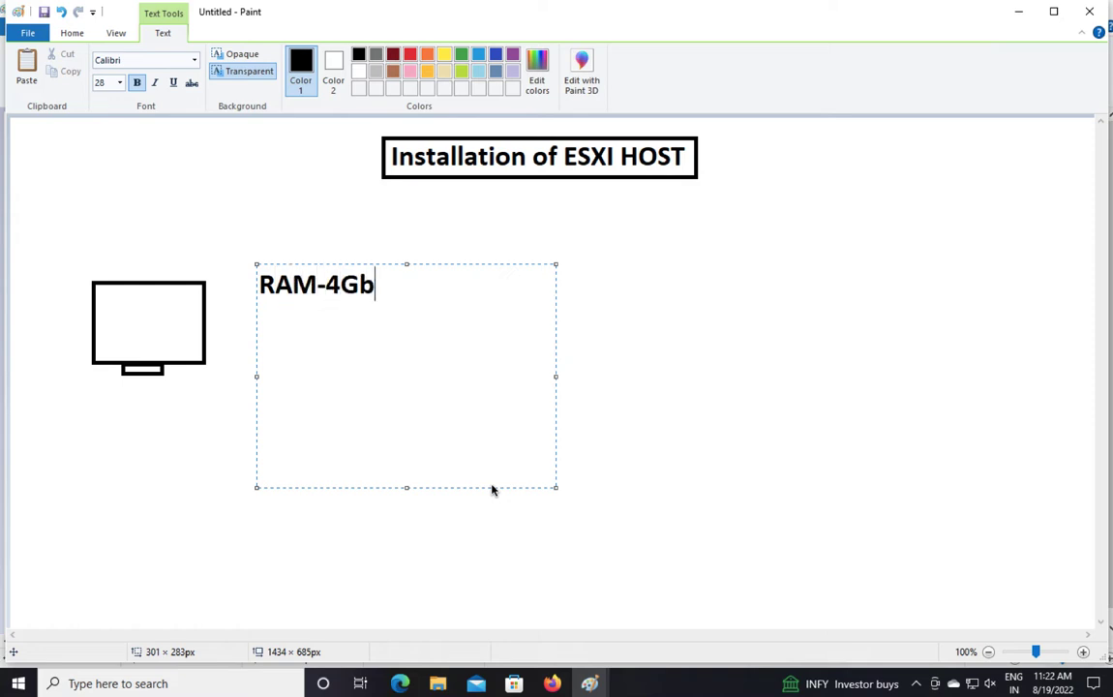
key("Return")
type("HDD")
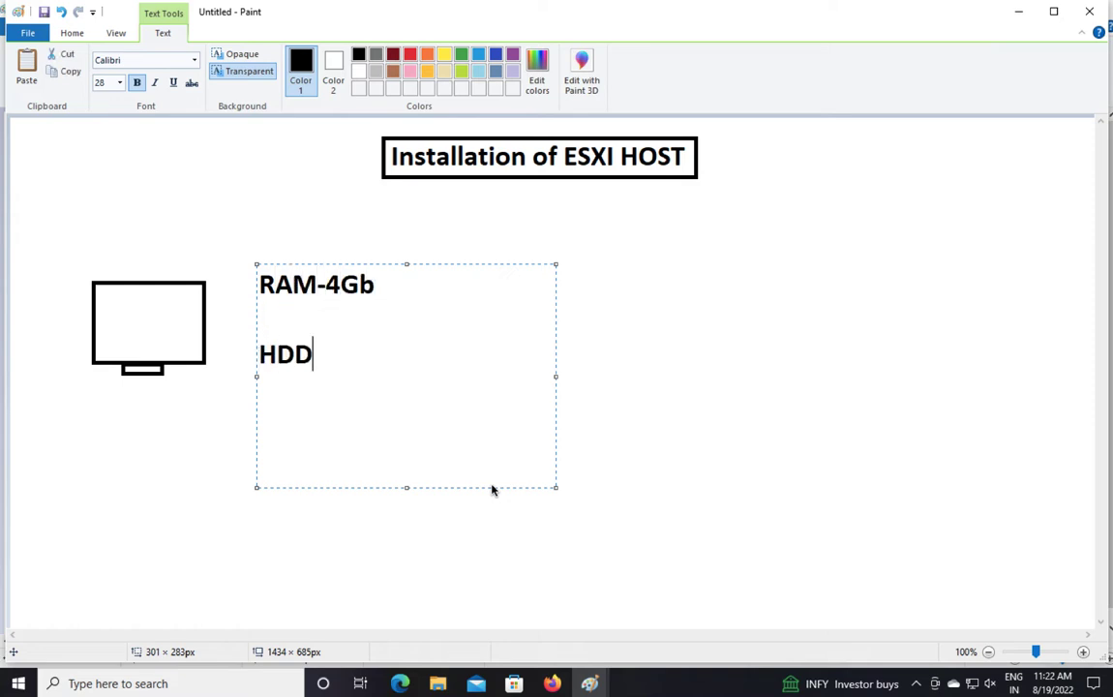
type("-40GB")
key("Return")
key("Return")
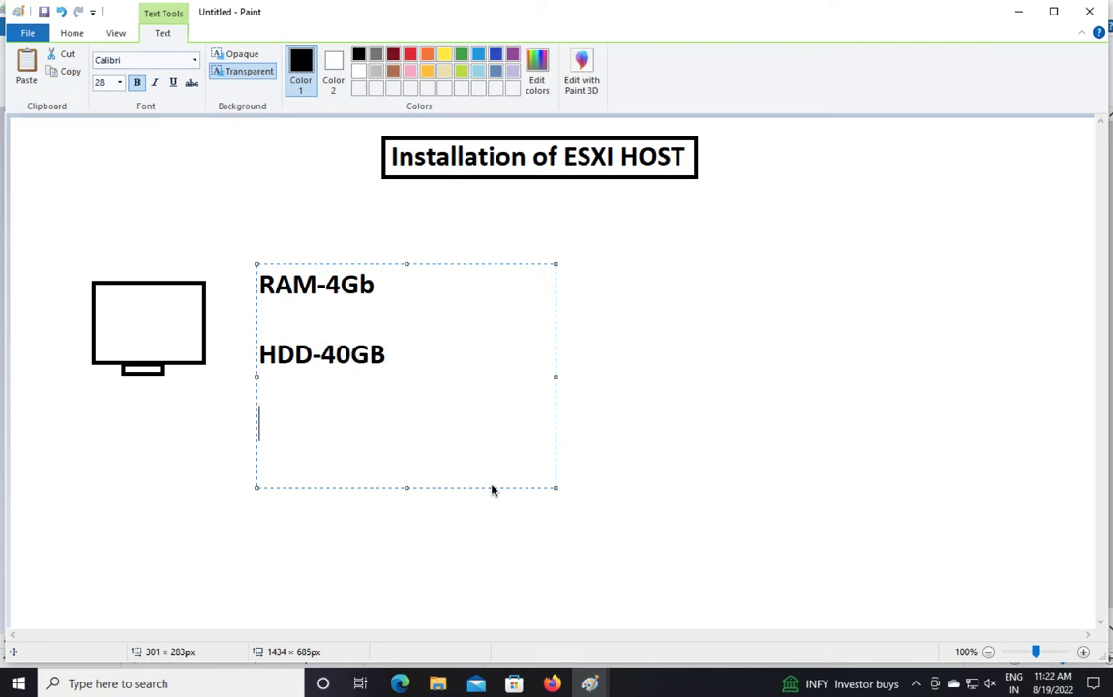
Add the line "CPU - 2Core" to the requirements list
type("CPUR")
key("BackSpace")
type("- 2")
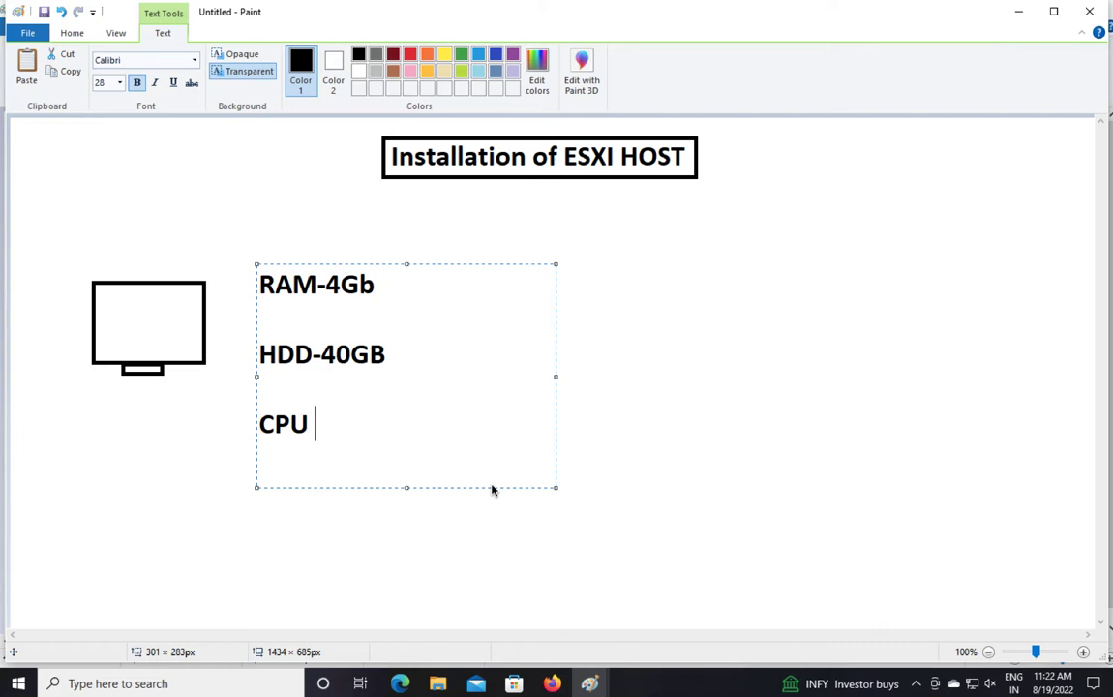
type("Core")
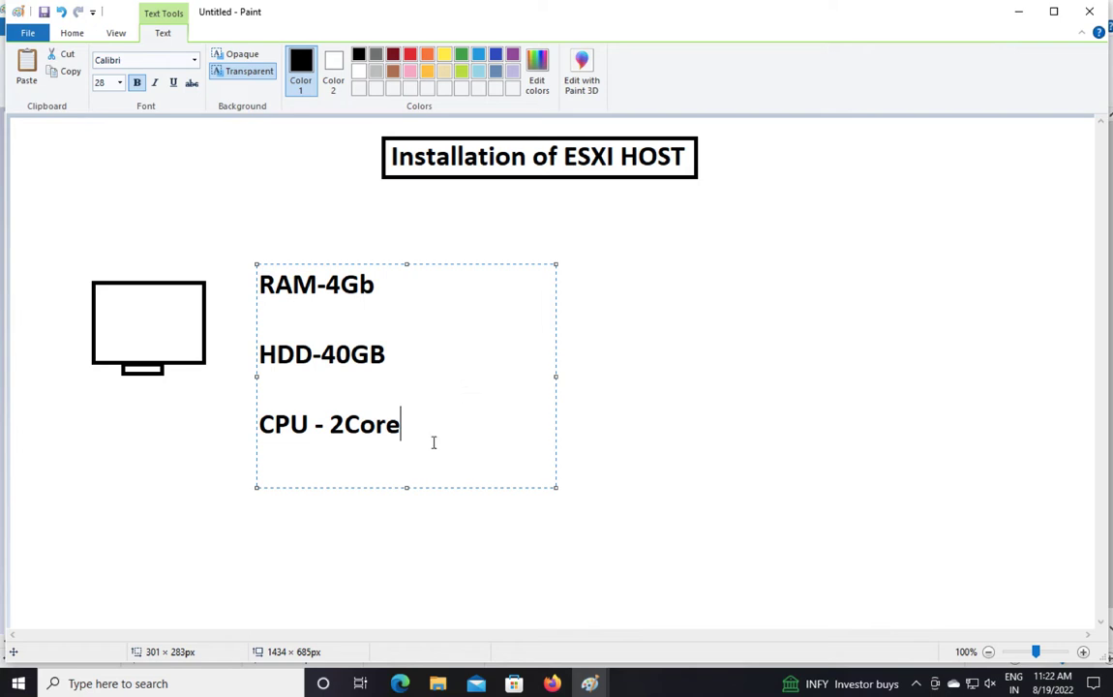
Remove the bold formatting from all the requirements text and colour it dark red
key("ctrl+a")
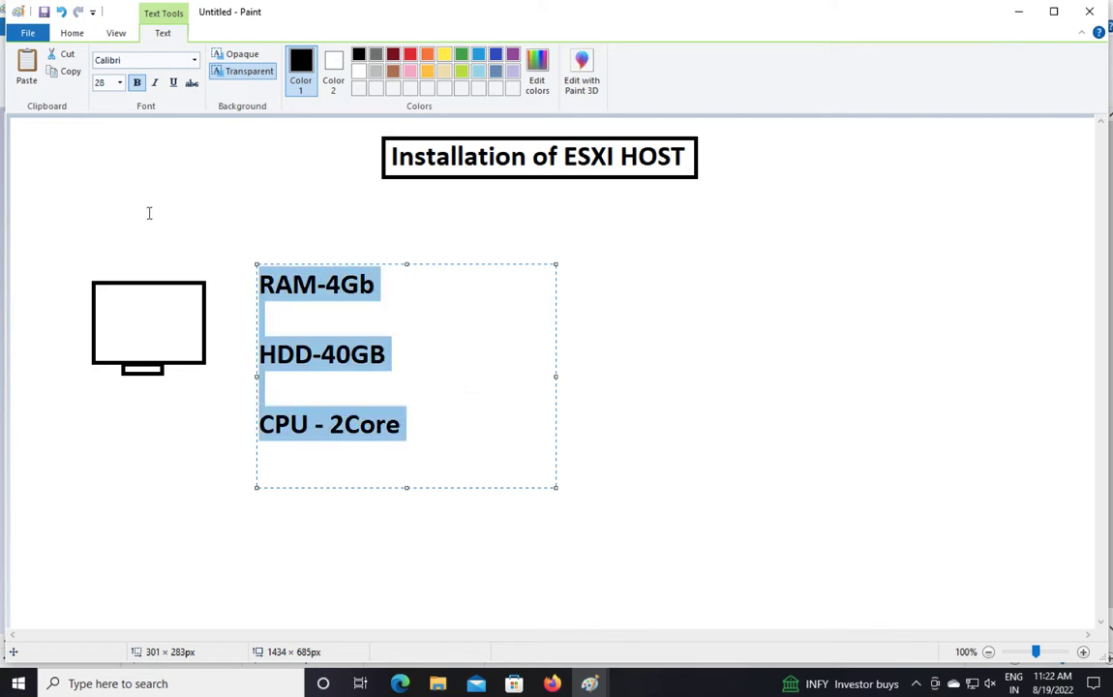
left_click(136, 82)
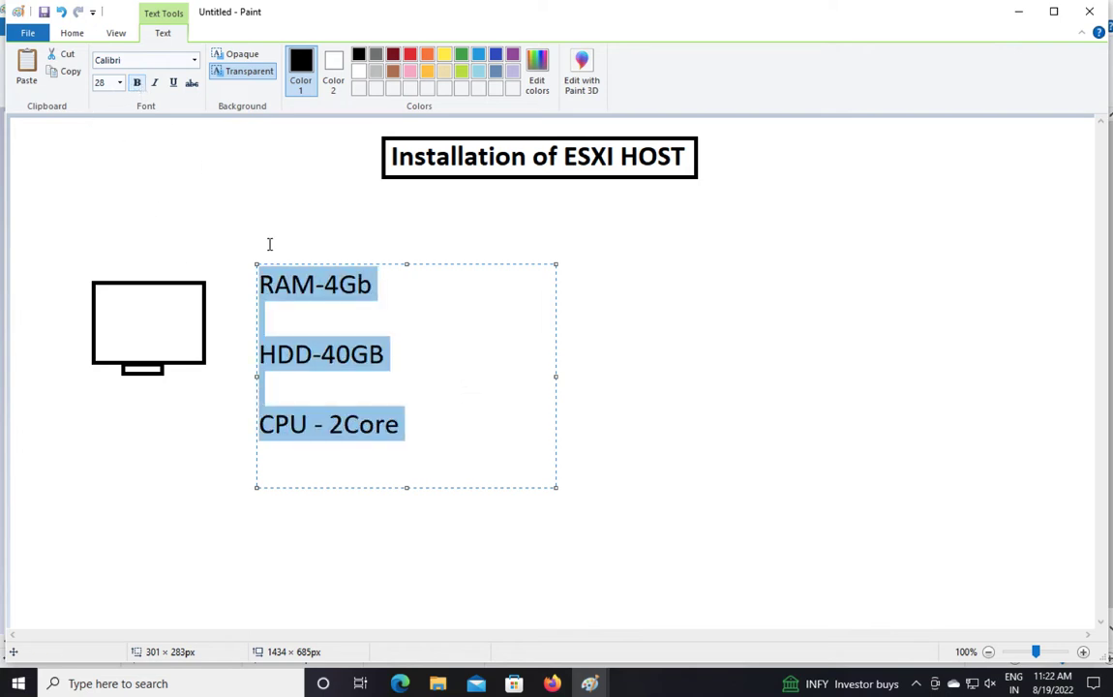
left_click(393, 54)
left_click(462, 381)
left_click(423, 445)
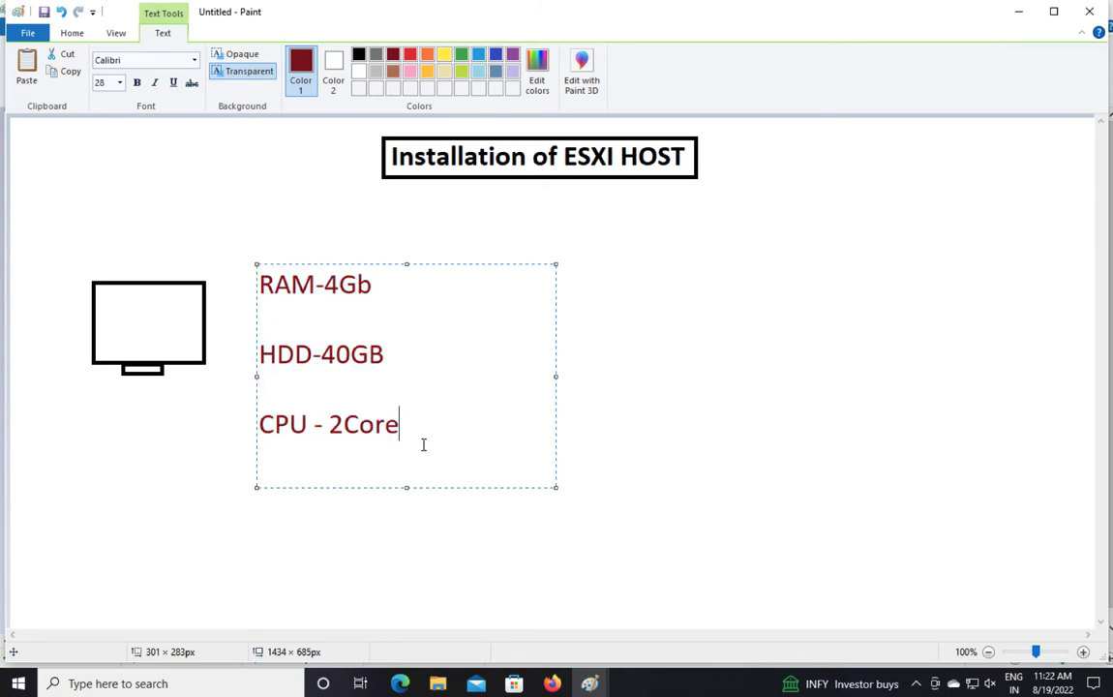
Append the line "ISO Image of ESXI Host" below the CPU line, leaving a blank line between them
key("Return")
key("Return")
type("ISO")
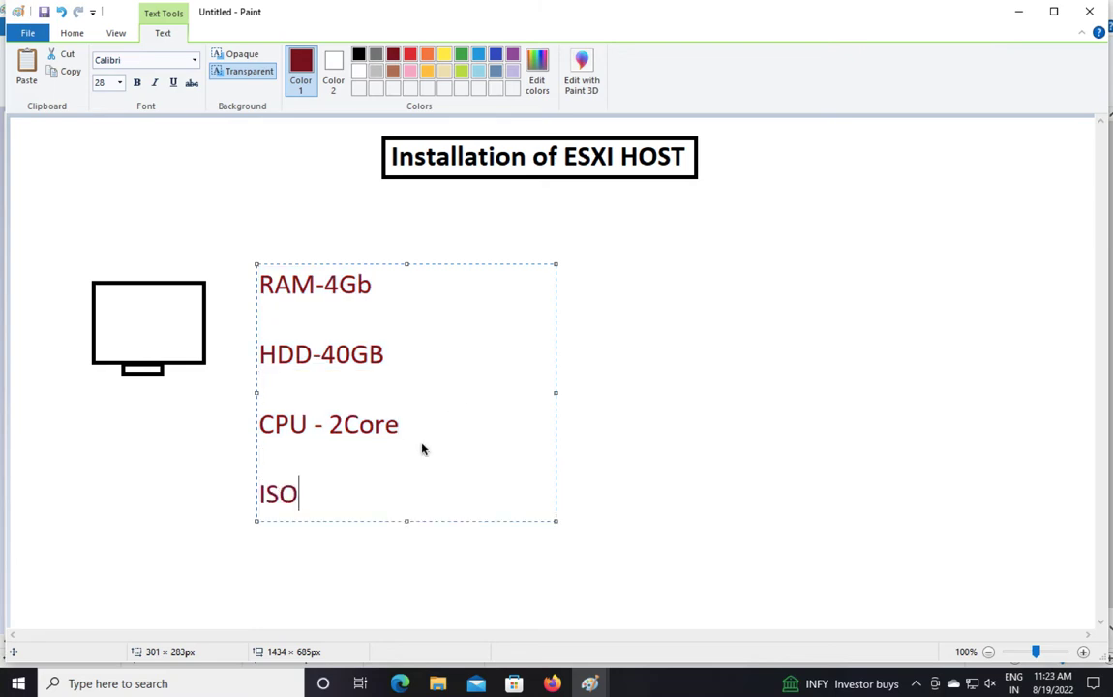
type(" Image o")
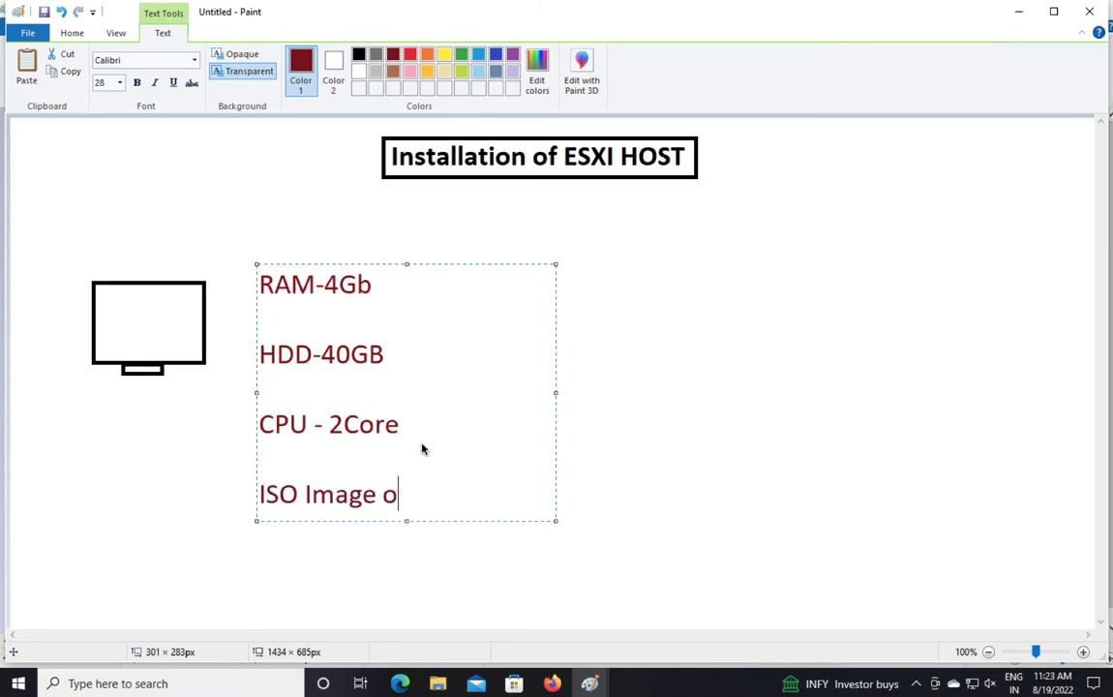
type("f ESXI Hi")
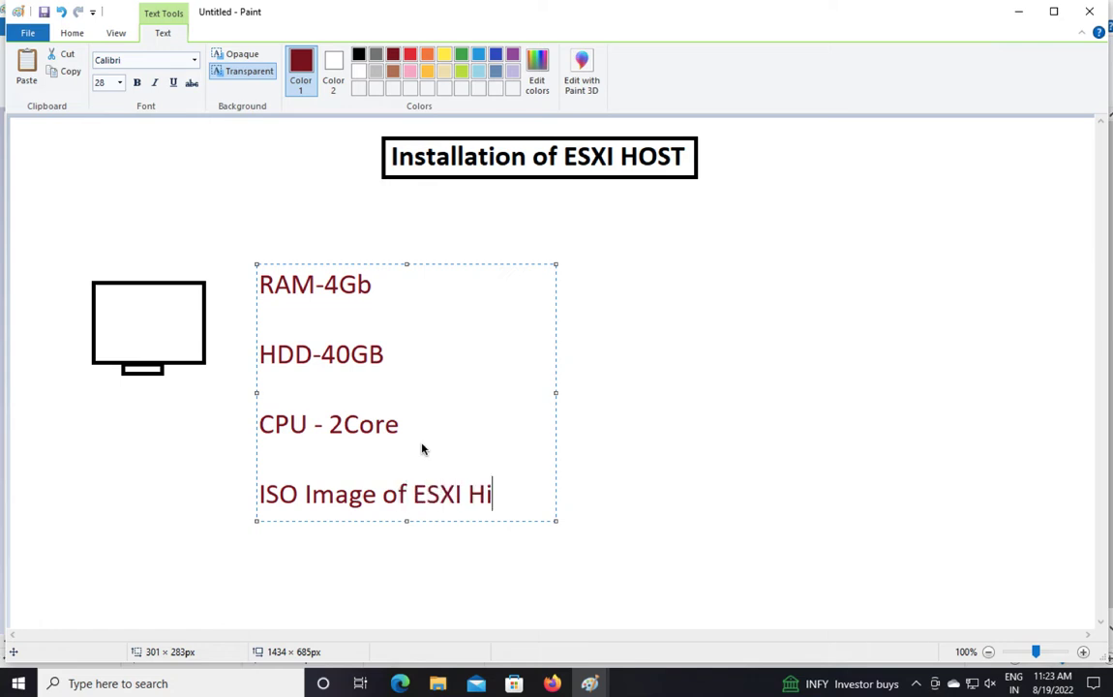
key("BackSpace")
type("osr")
key("BackSpace")
type("t")
Extend the text frame up and toward the monitor so the requirements list shifts closer to it, and place the text on the canvas
left_click_drag(257, 263, 234, 224)
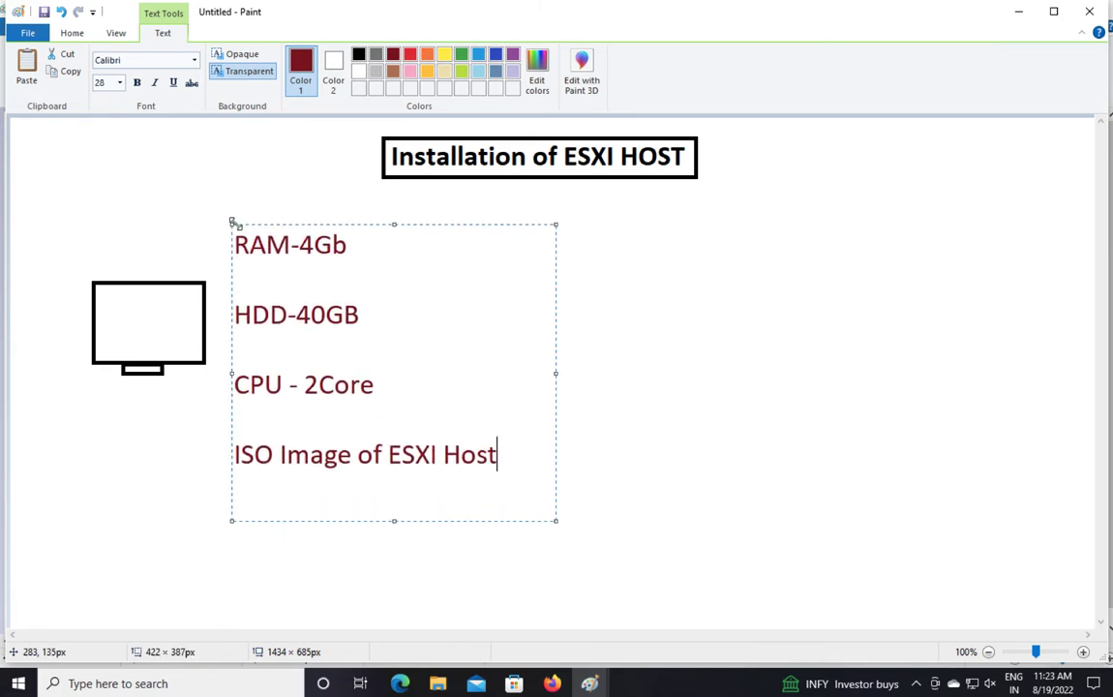
left_click(676, 364)
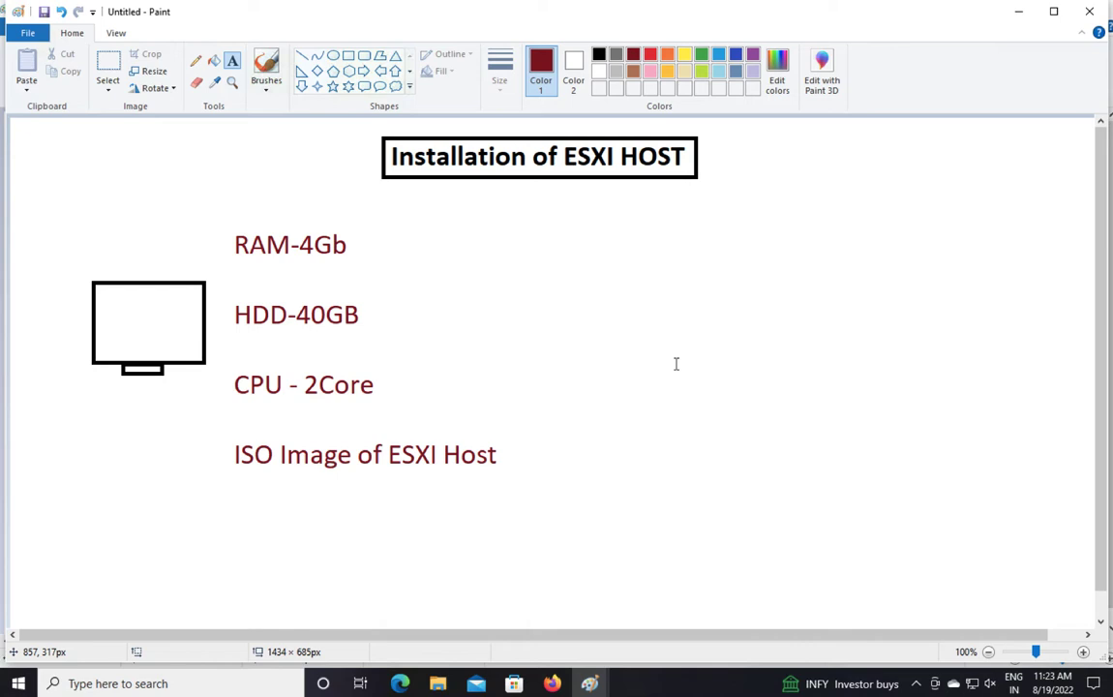
left_click(677, 364)
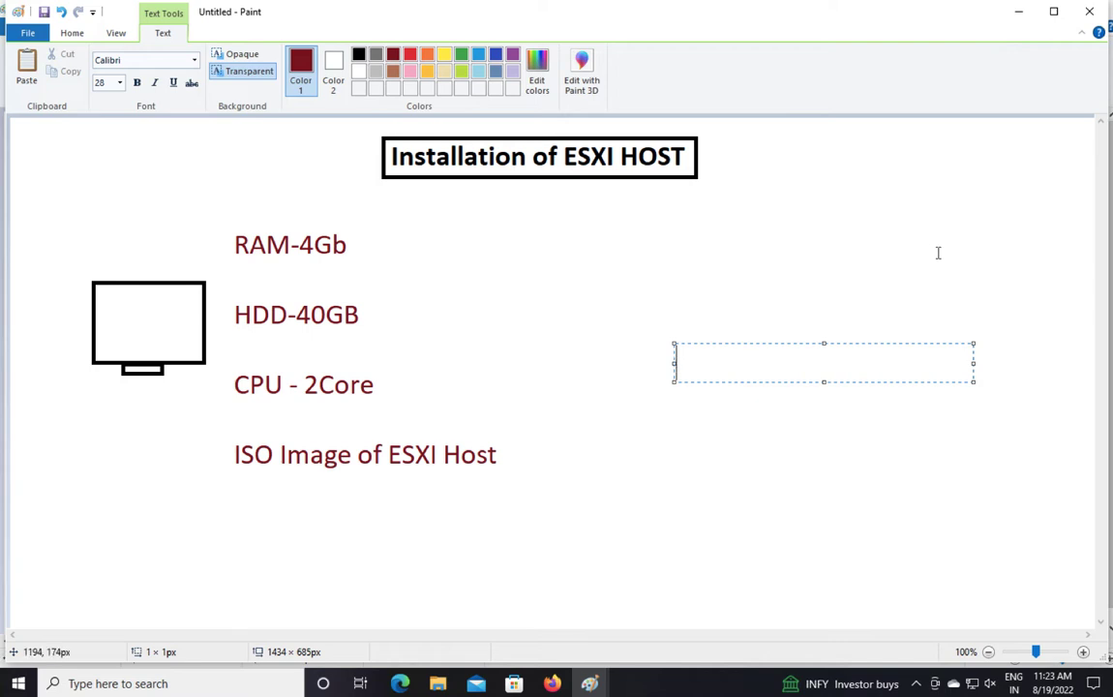
left_click(967, 214)
Minimize the open Paint windows and launch VMware Workstation from the desktop in a maximized window
left_click(1019, 12)
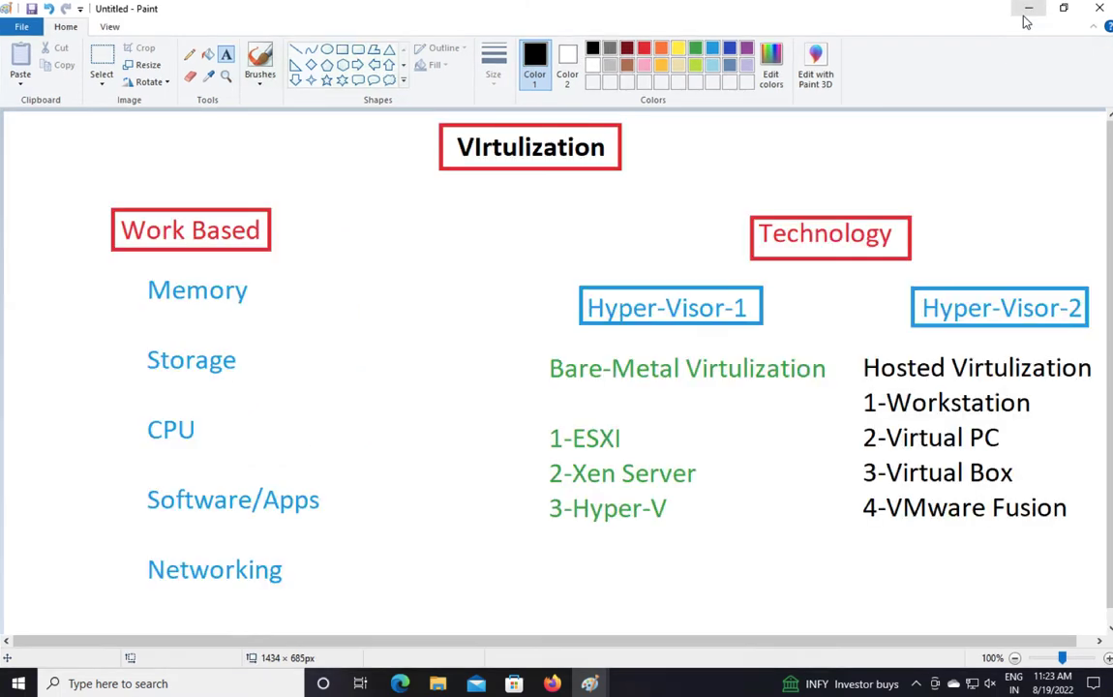
left_click(1027, 12)
left_click(1020, 13)
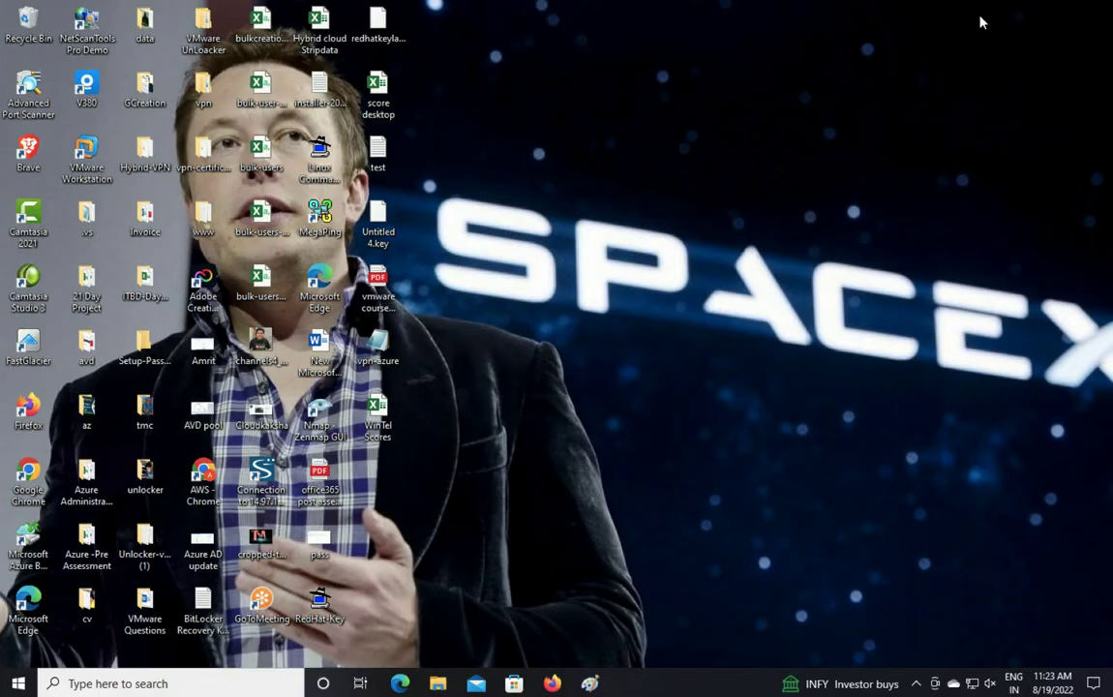
right_click(92, 162)
left_click(133, 174)
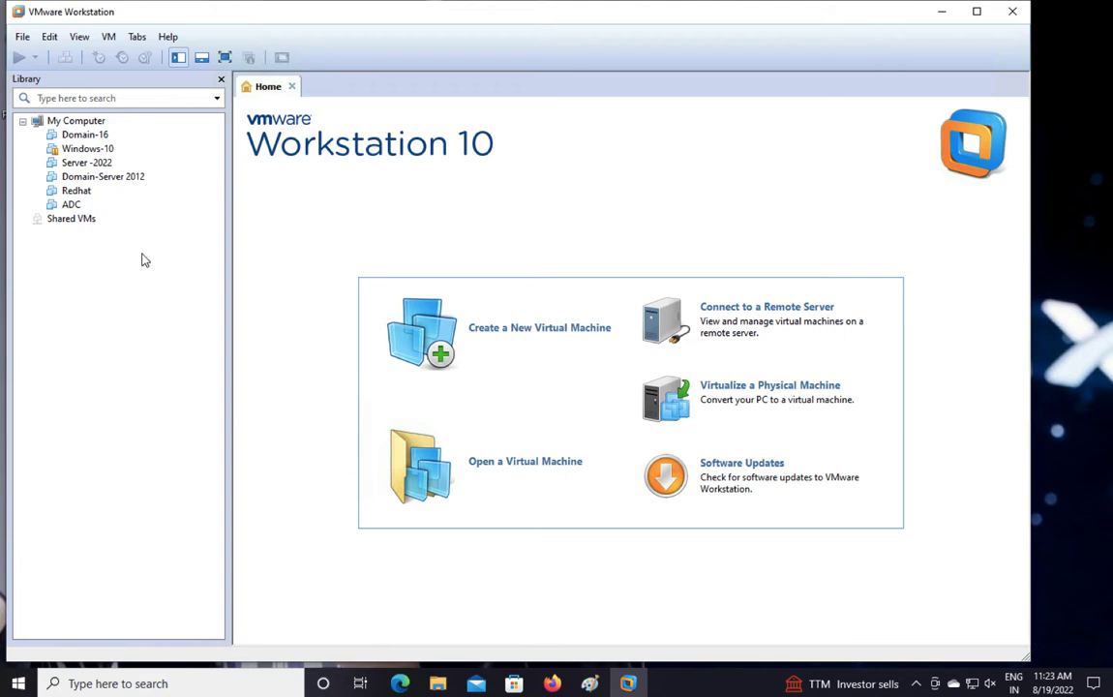
left_click(976, 12)
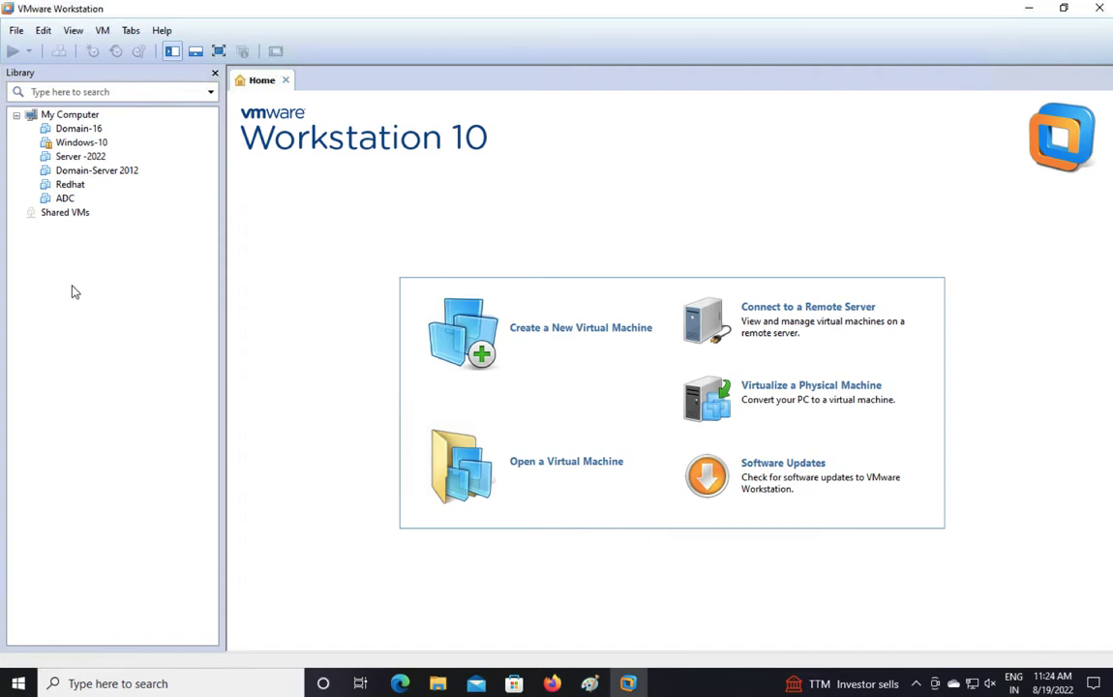
Start a new virtual machine with the Typical configuration and use the ESXI-6.5 ISO from the OS imeges folder as its installer image
left_click(18, 35)
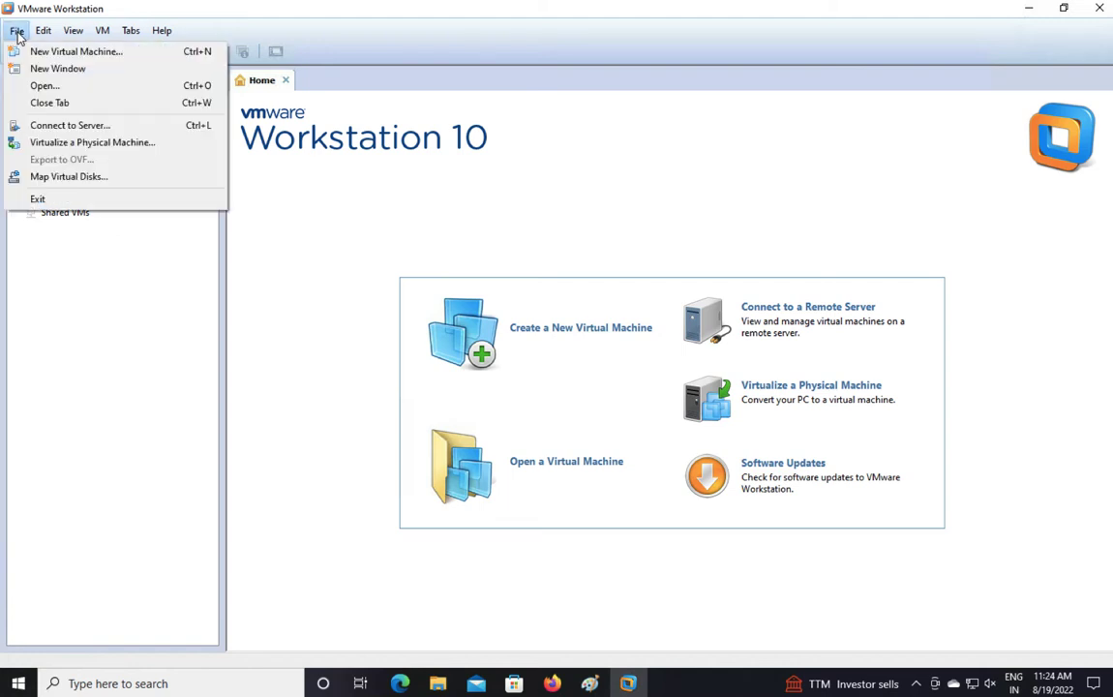
left_click(39, 55)
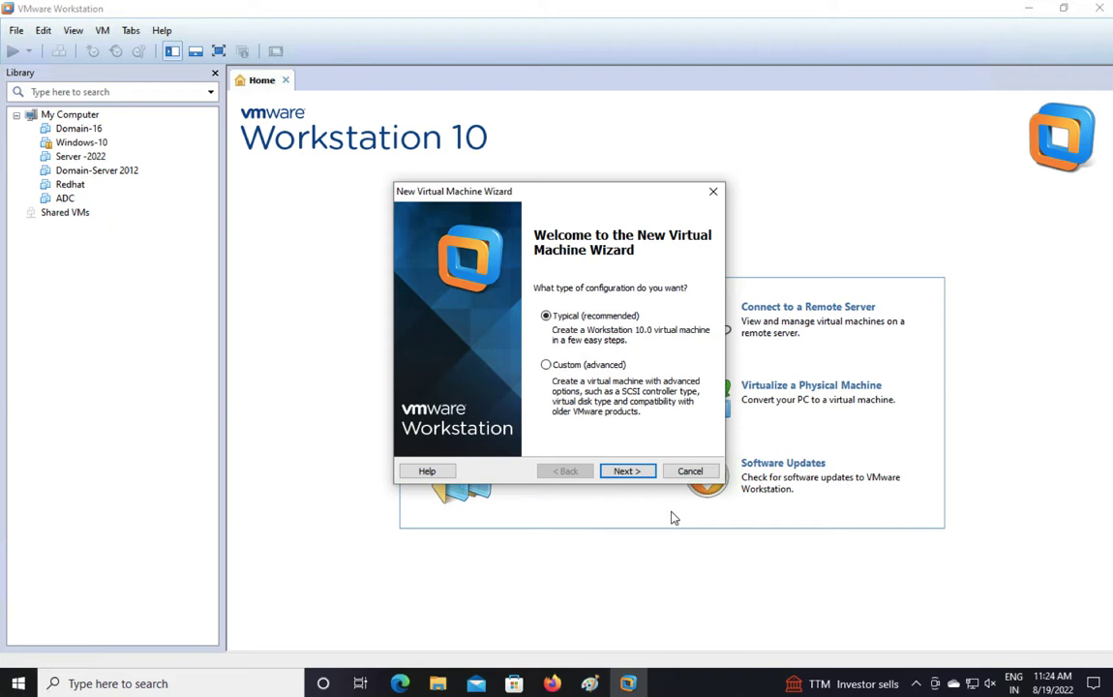
left_click(635, 472)
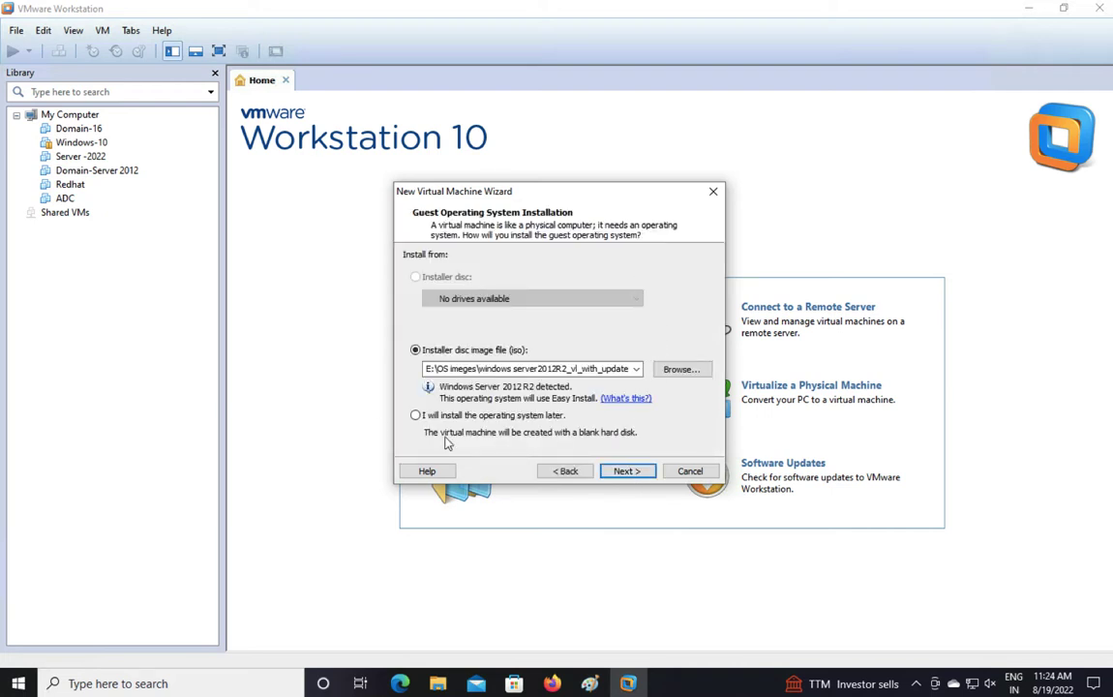
left_click(682, 371)
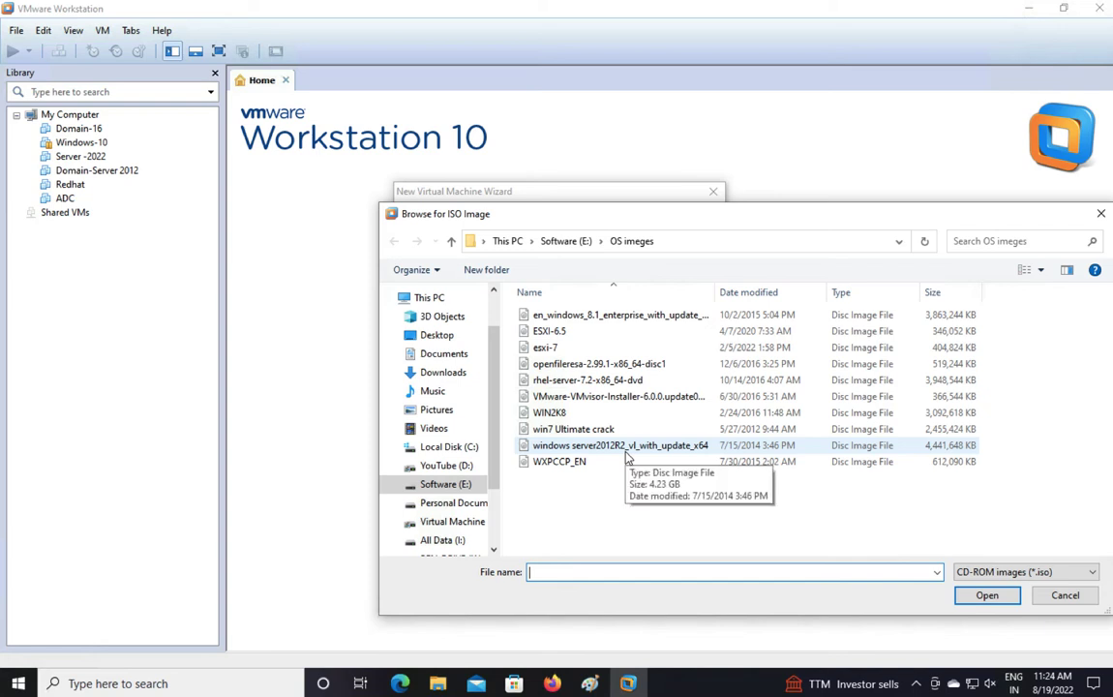
left_click(544, 331)
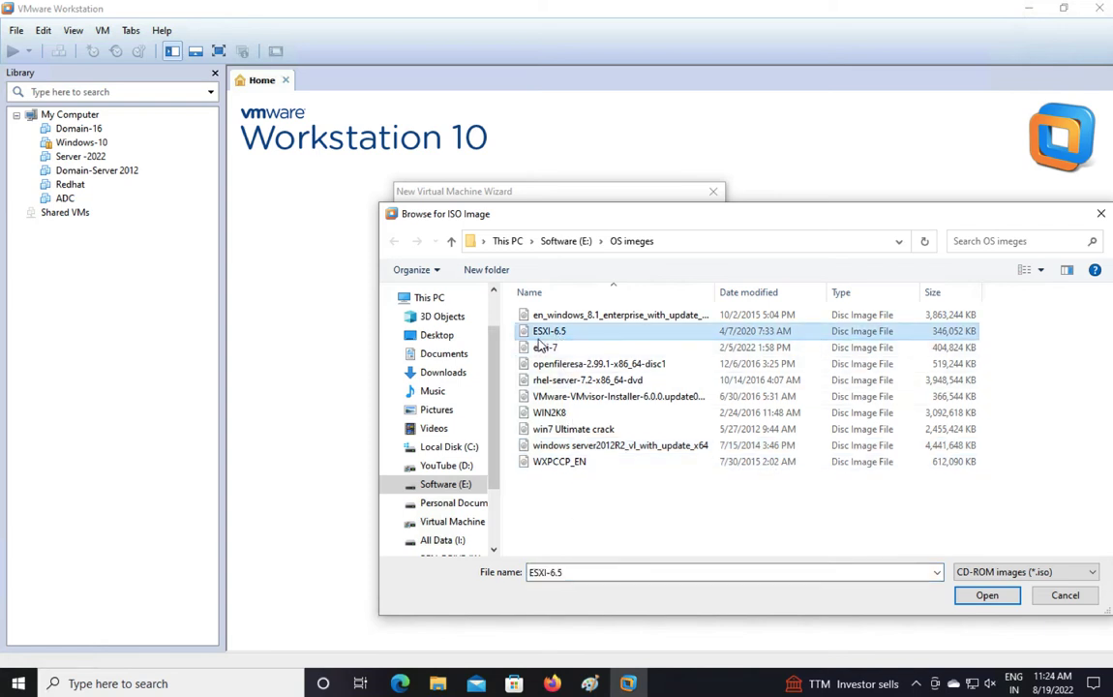
left_click(988, 596)
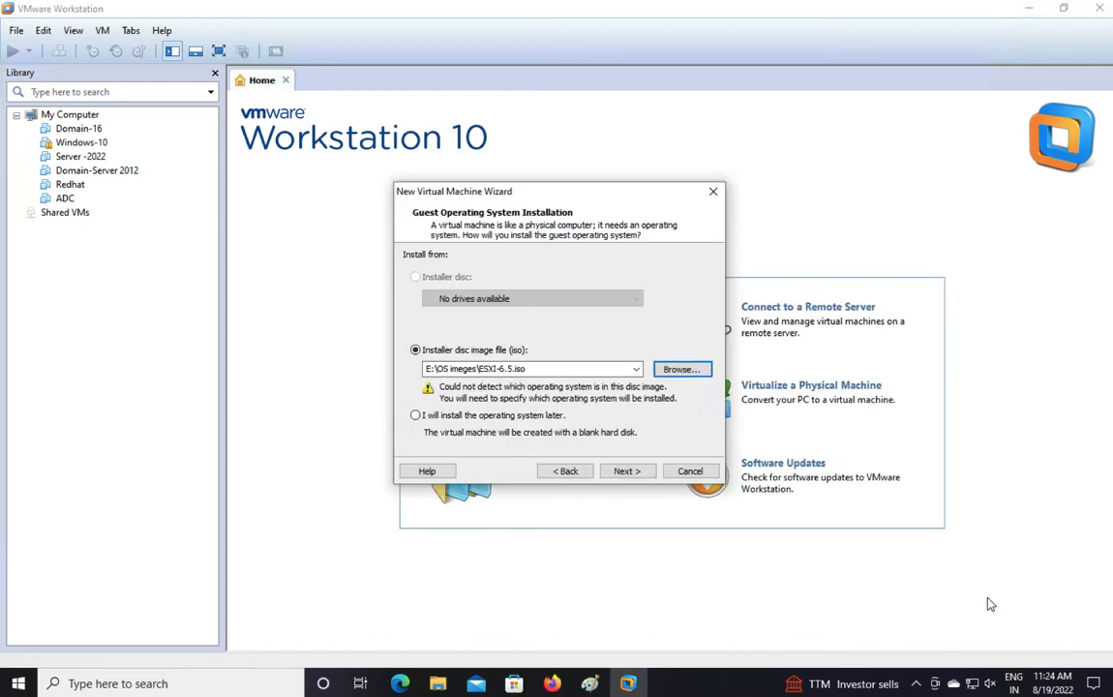
left_click(629, 474)
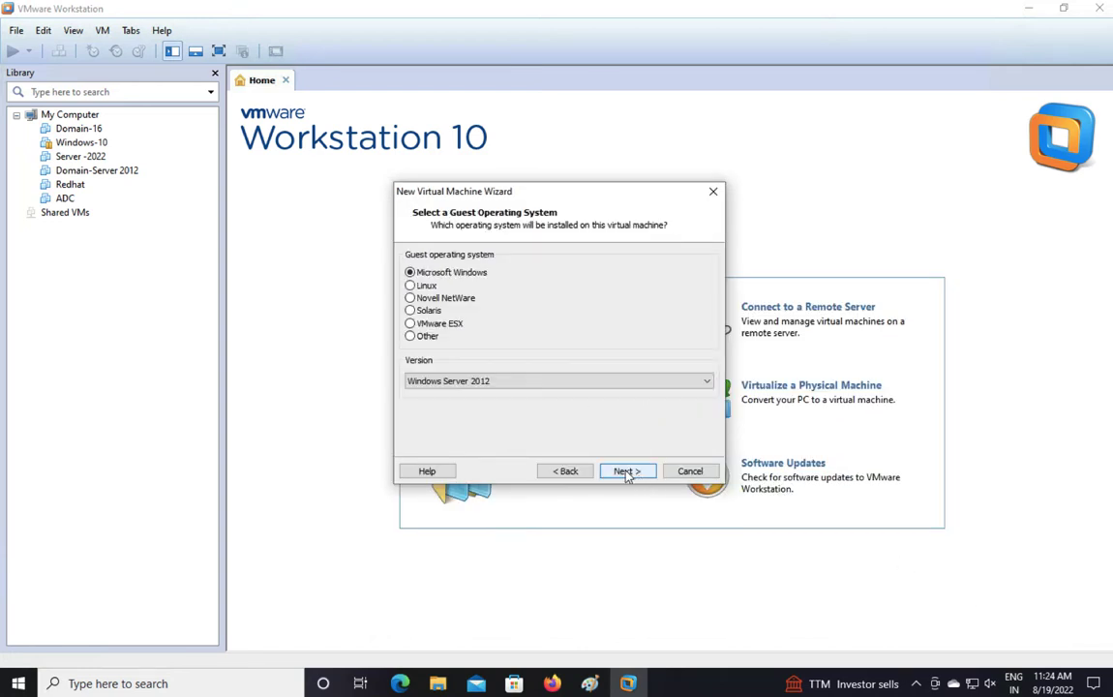
Choose VMware ESX, version VMware ESXi 5, as the guest operating system and name the virtual machine ESXI-HOST
left_click(410, 324)
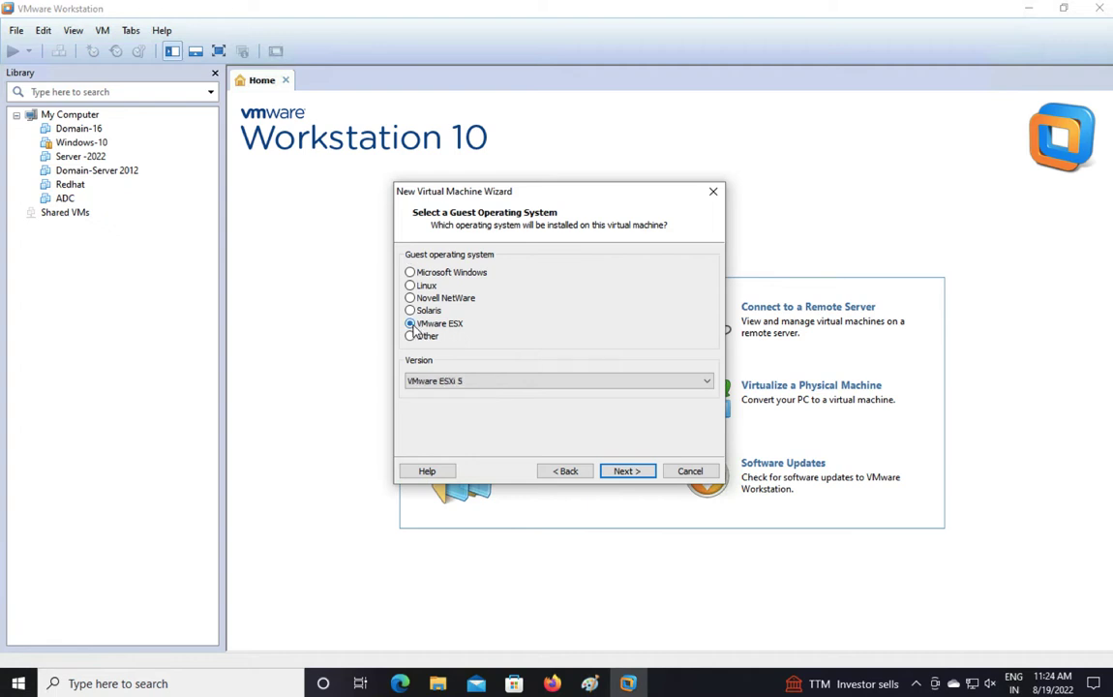
left_click(639, 473)
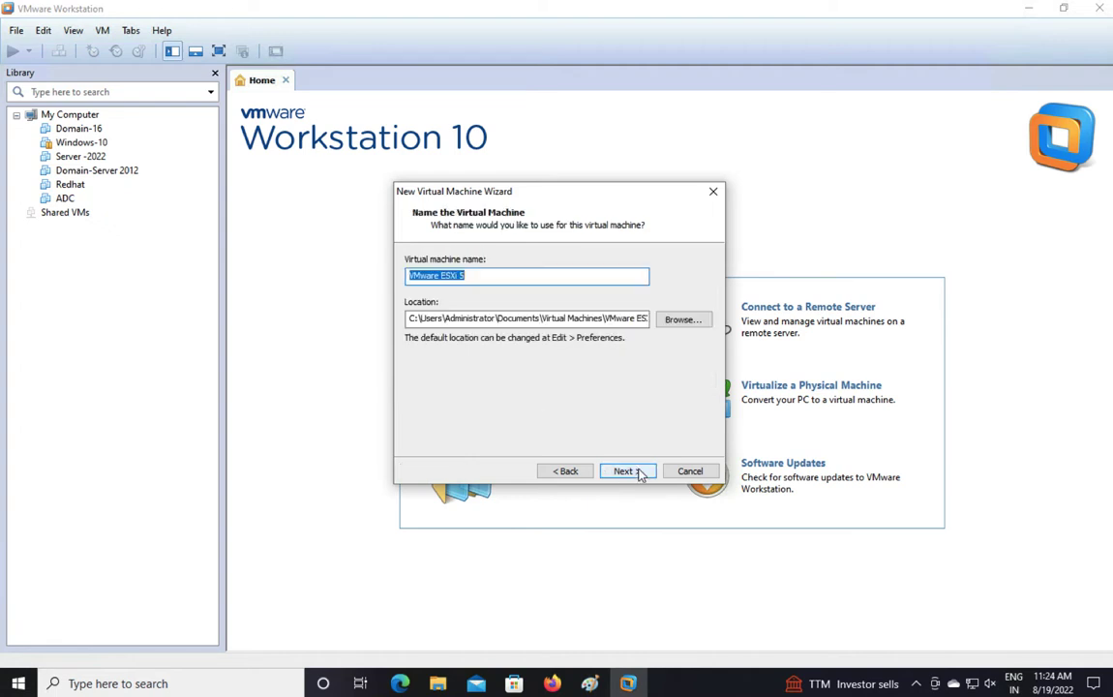
type("ESXI")
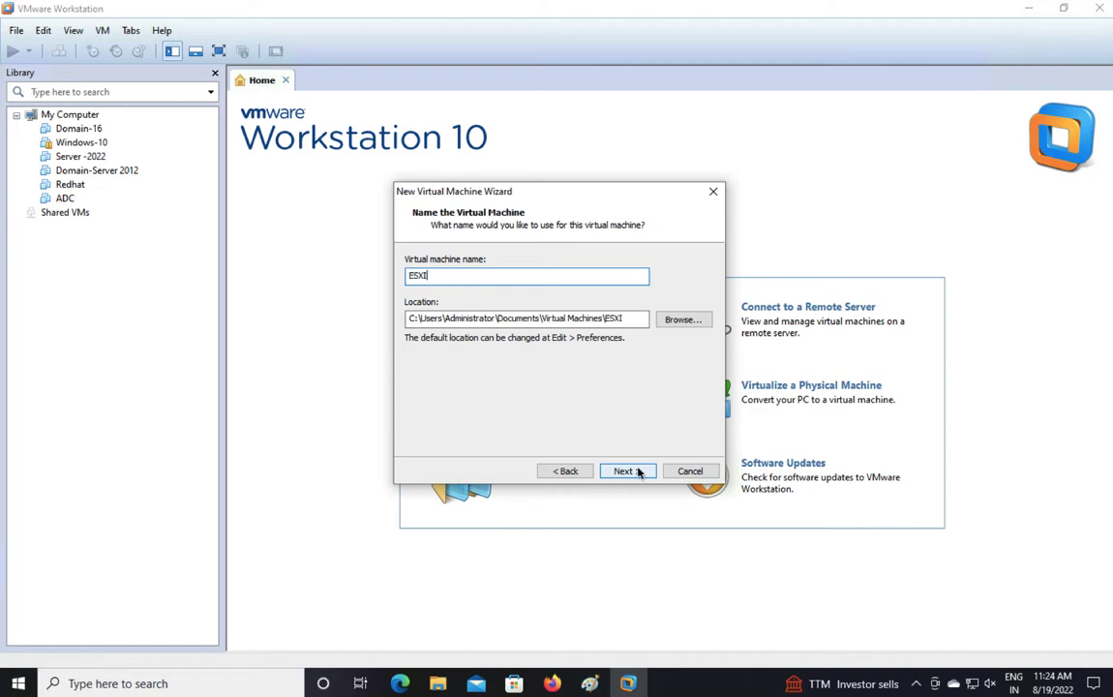
type("-HOST")
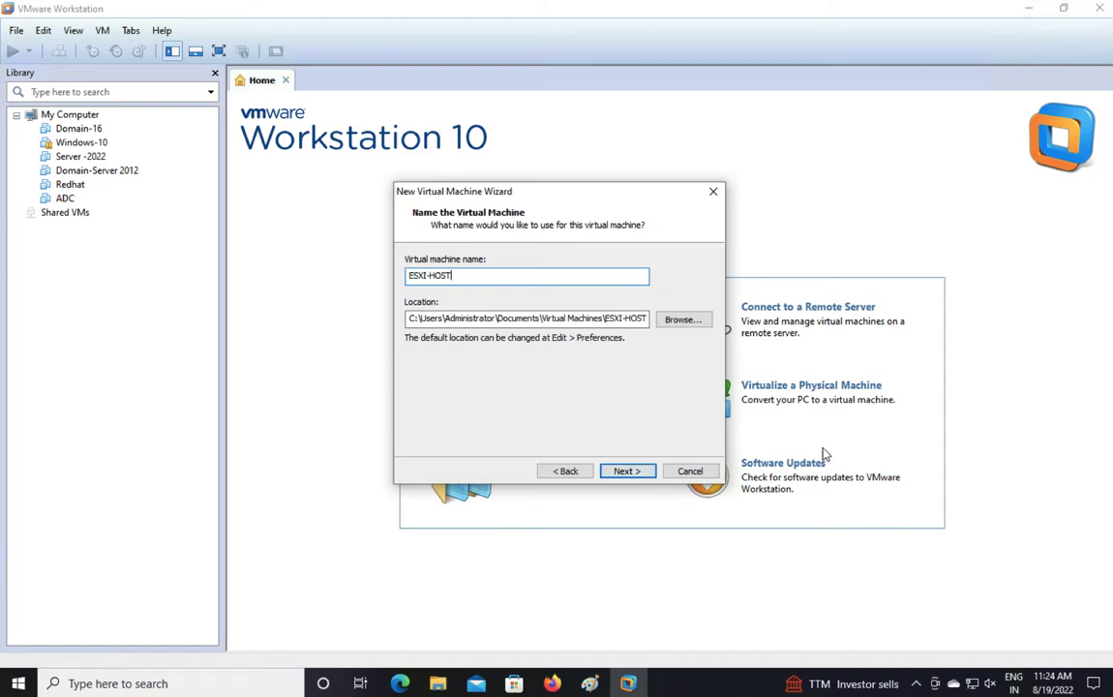
Browse for the virtual machine's storage location and select the Virtual Machine (G:) drive, expanding its folders
left_click(683, 319)
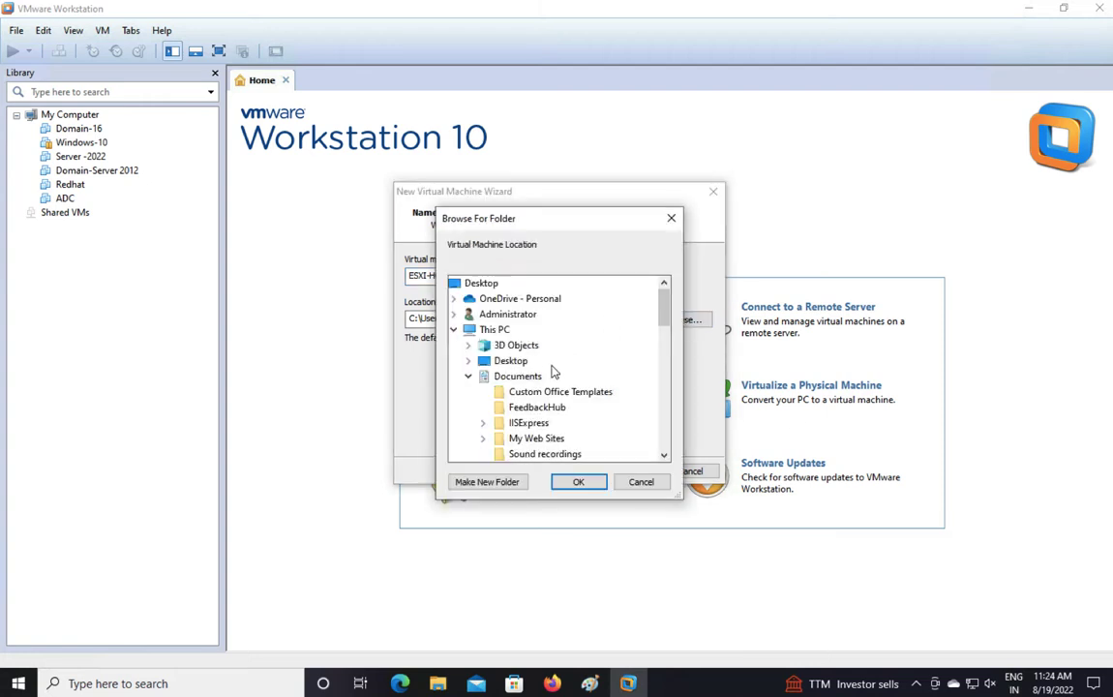
left_click(665, 455)
left_click(664, 455)
left_click(664, 455)
left_click(664, 455)
left_click(664, 455)
left_click(664, 455)
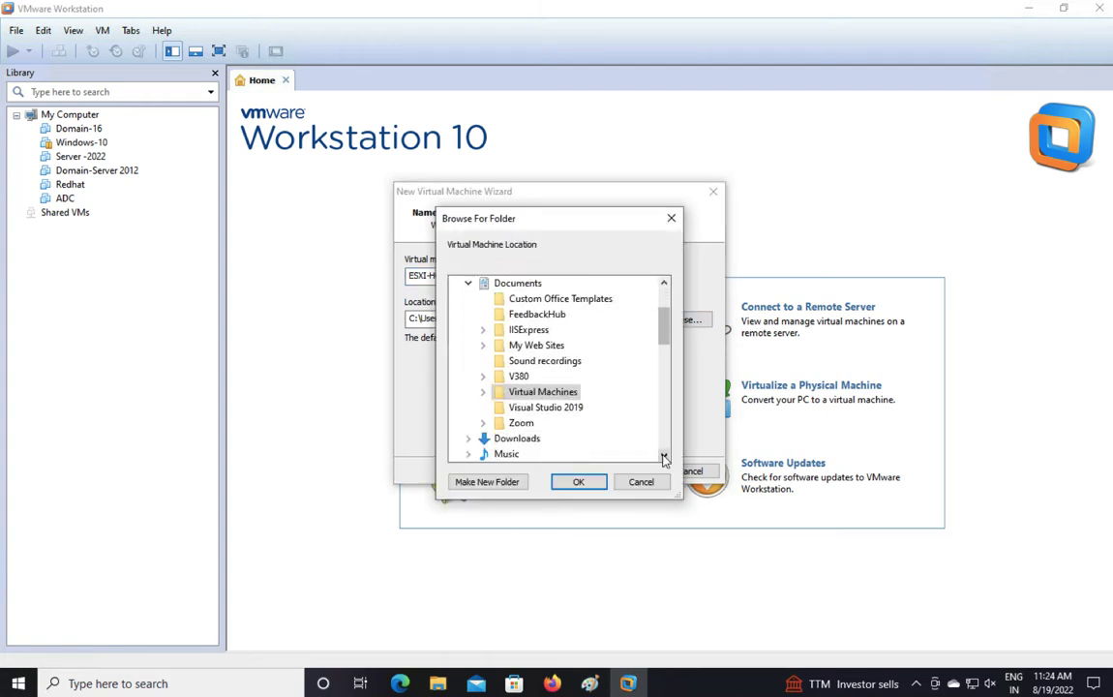
left_click(664, 457)
left_click(664, 457)
left_click(664, 457)
left_click(664, 457)
left_click(664, 457)
left_click(665, 457)
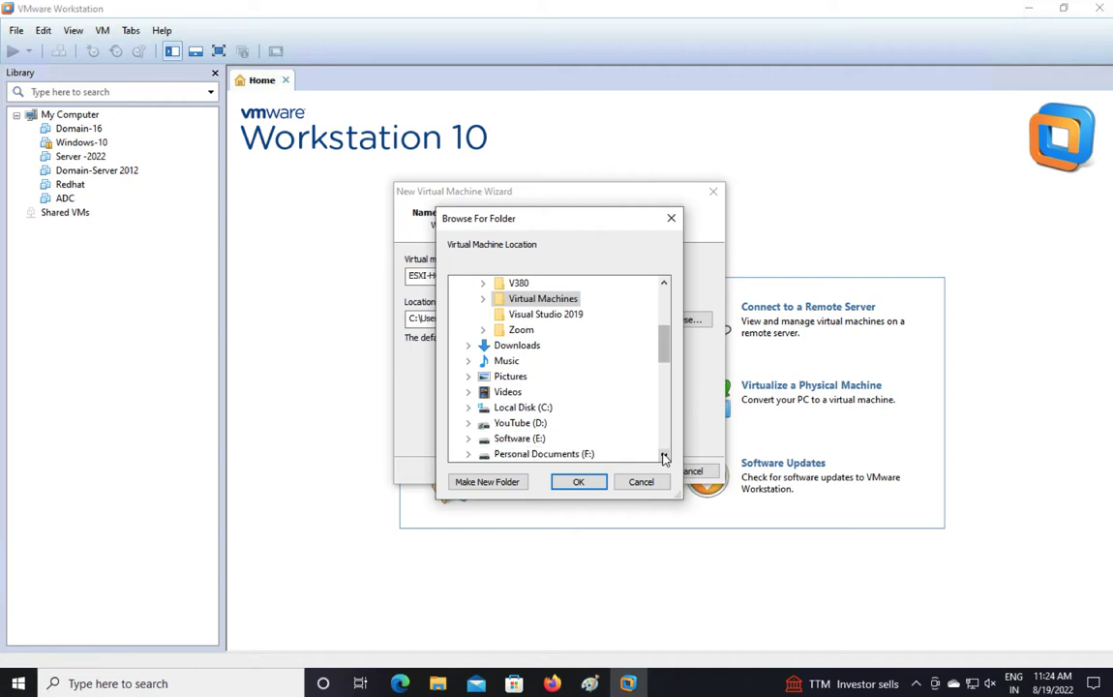
left_click(664, 457)
left_click(664, 457)
left_click(664, 457)
left_click(534, 423)
left_click(468, 423)
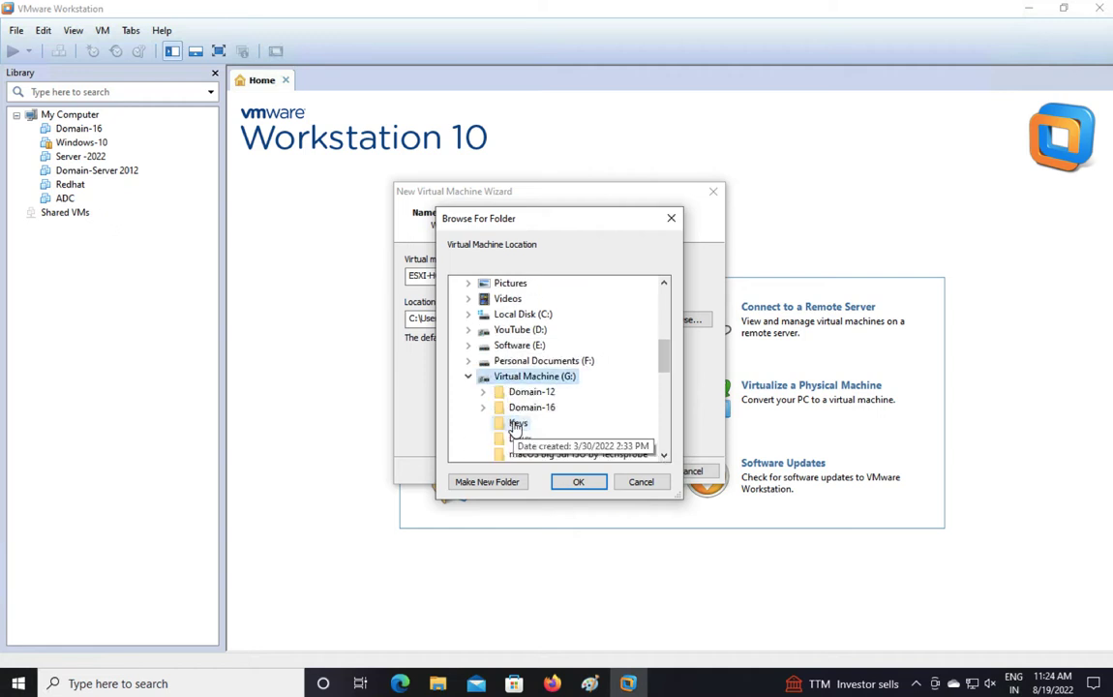
Create a folder named esxi on the G: drive and accept it as the virtual machine's location
left_click(489, 482)
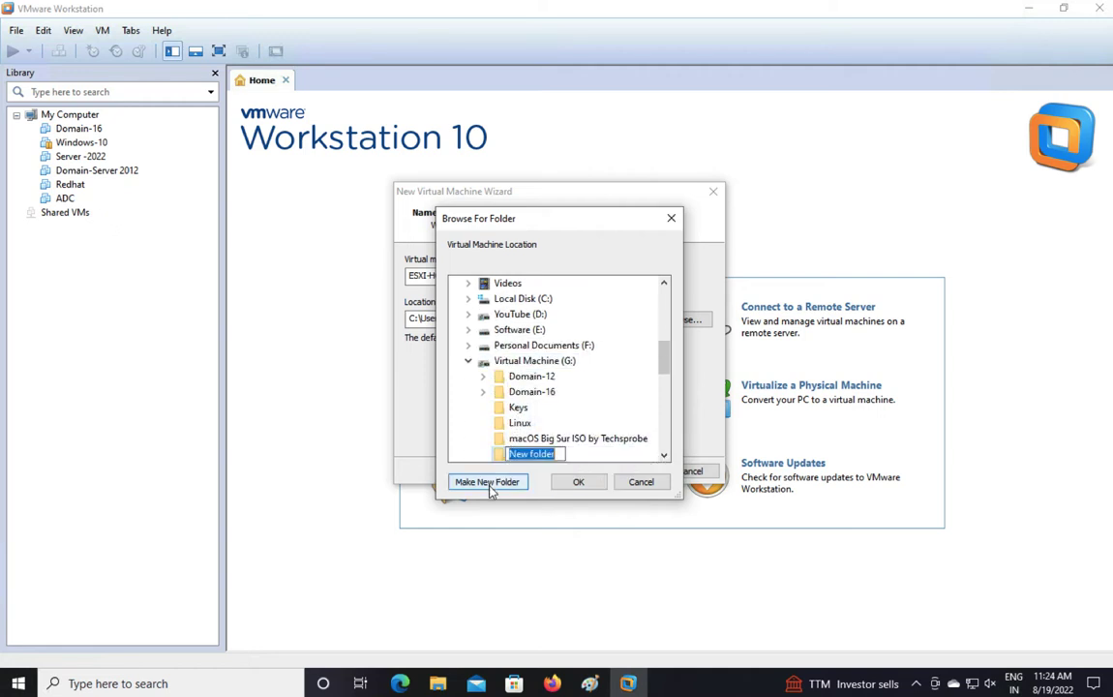
type("esxi")
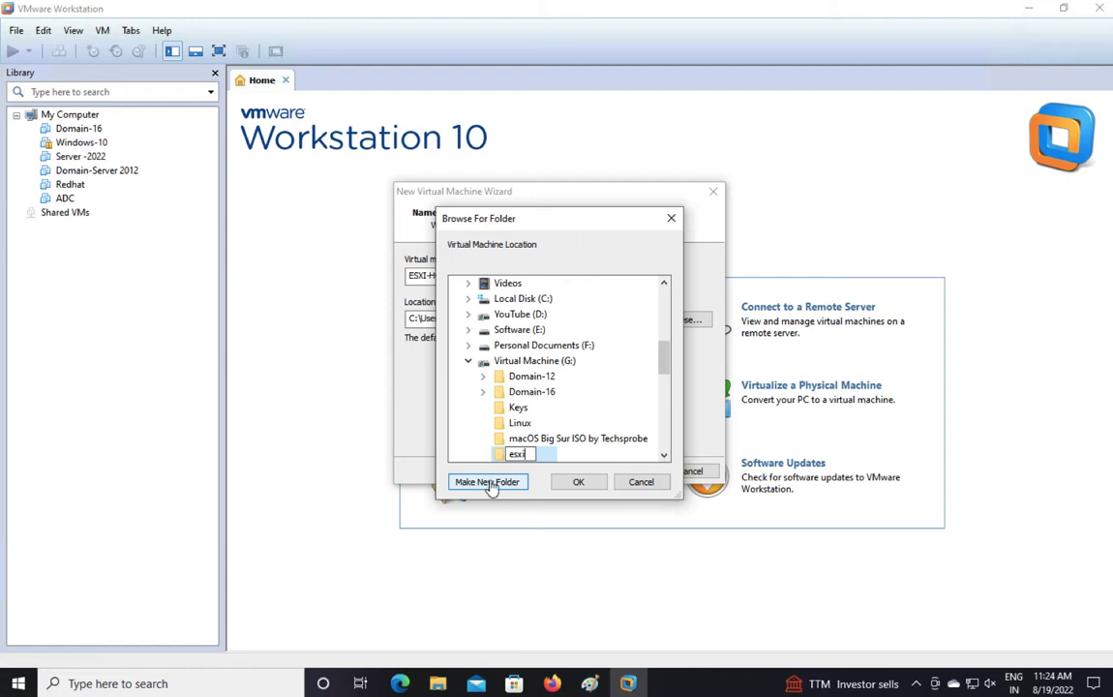
key("Return")
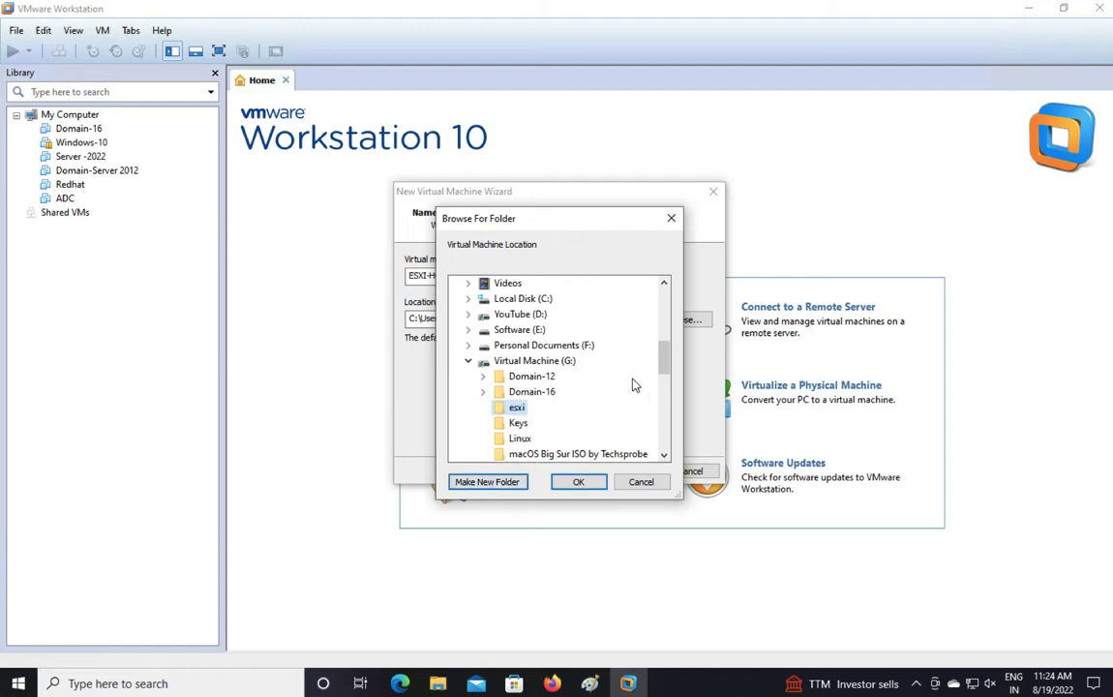
left_click(594, 483)
left_click(626, 472)
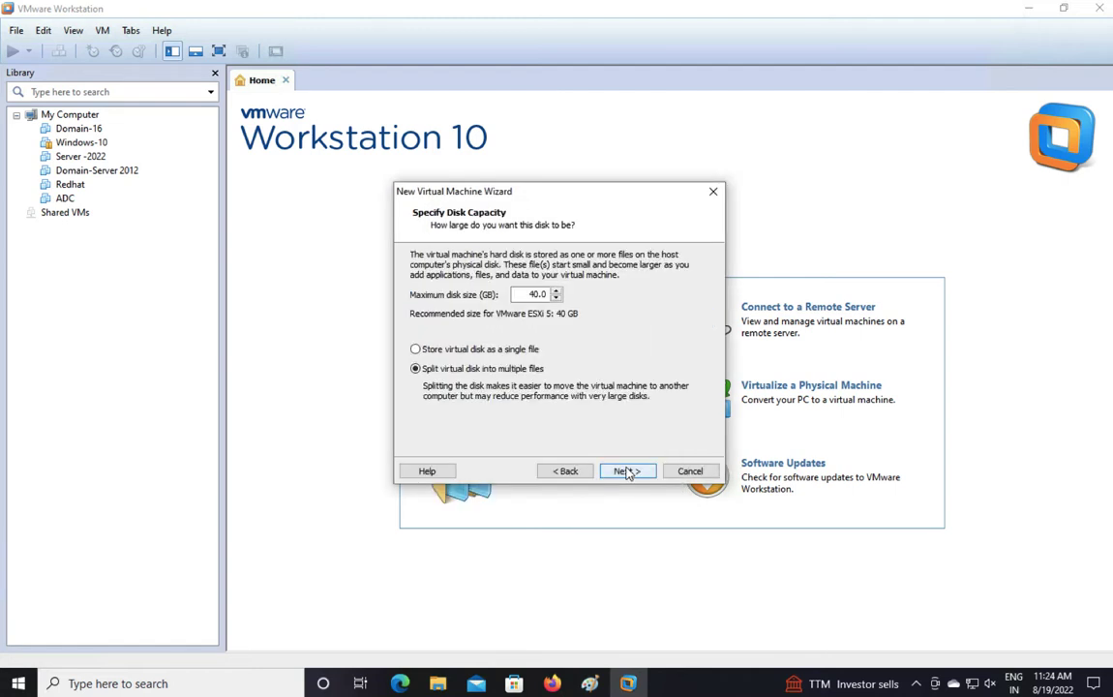
Set the maximum disk size to 60 GB, keeping the virtual disk split into multiple files
left_click(531, 293)
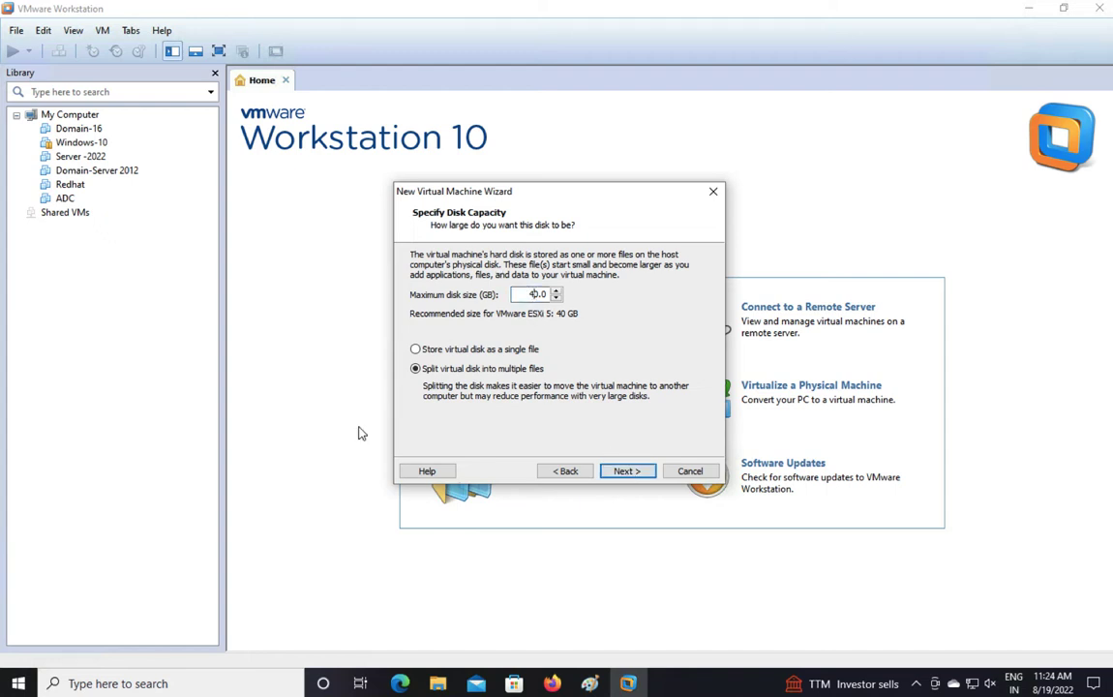
type("60")
left_click(628, 472)
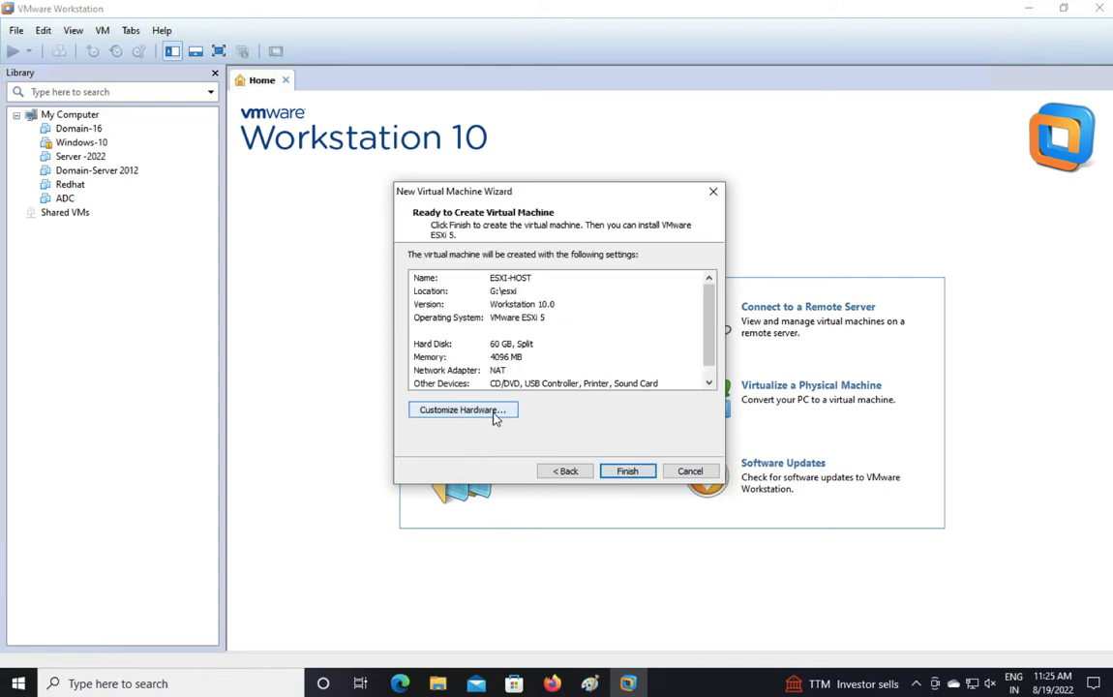
Customize the hardware with 8192 MB of memory and a Bridged network adapter that replicates the physical network connection state
left_click(463, 410)
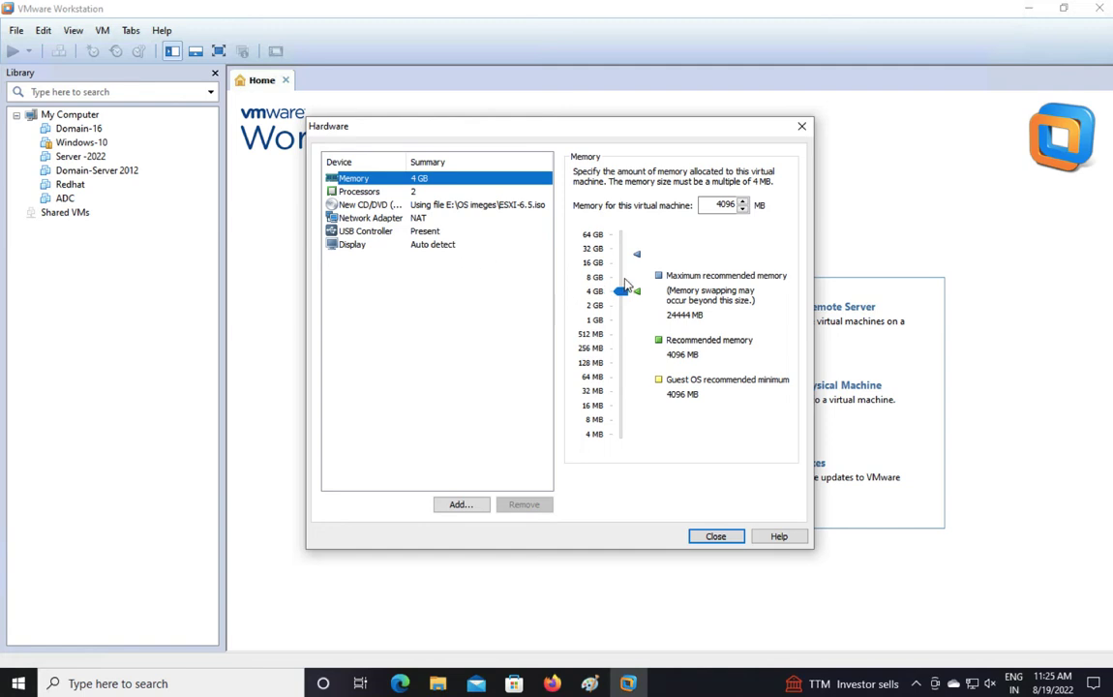
left_click(625, 283)
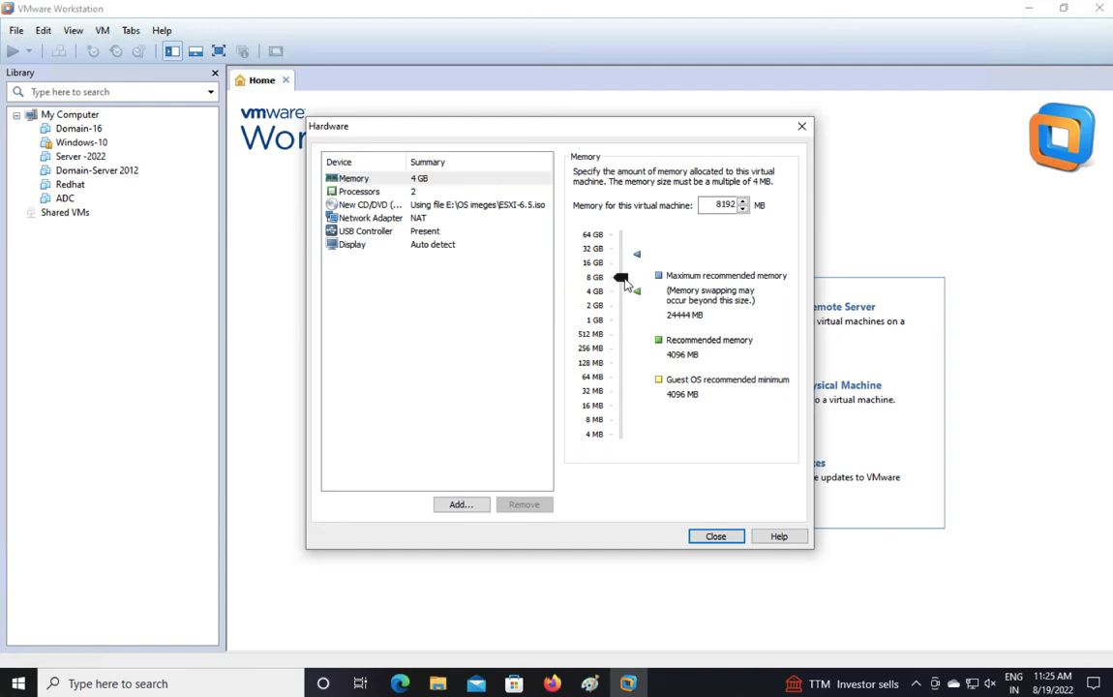
left_click(418, 219)
left_click(581, 229)
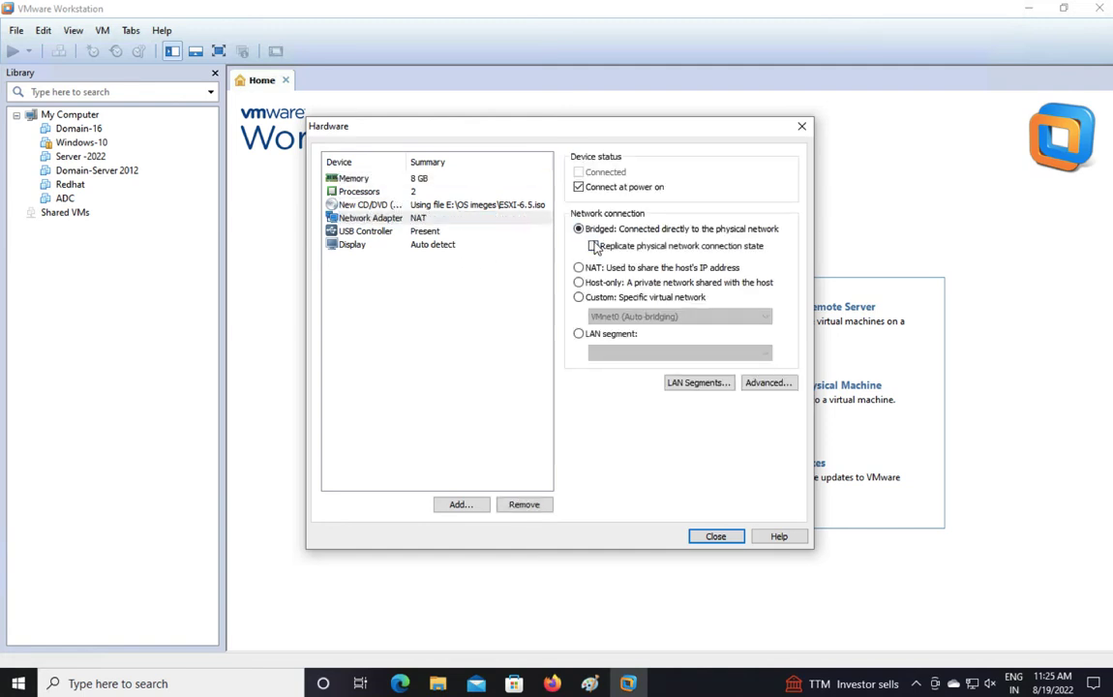
left_click(595, 247)
left_click(718, 536)
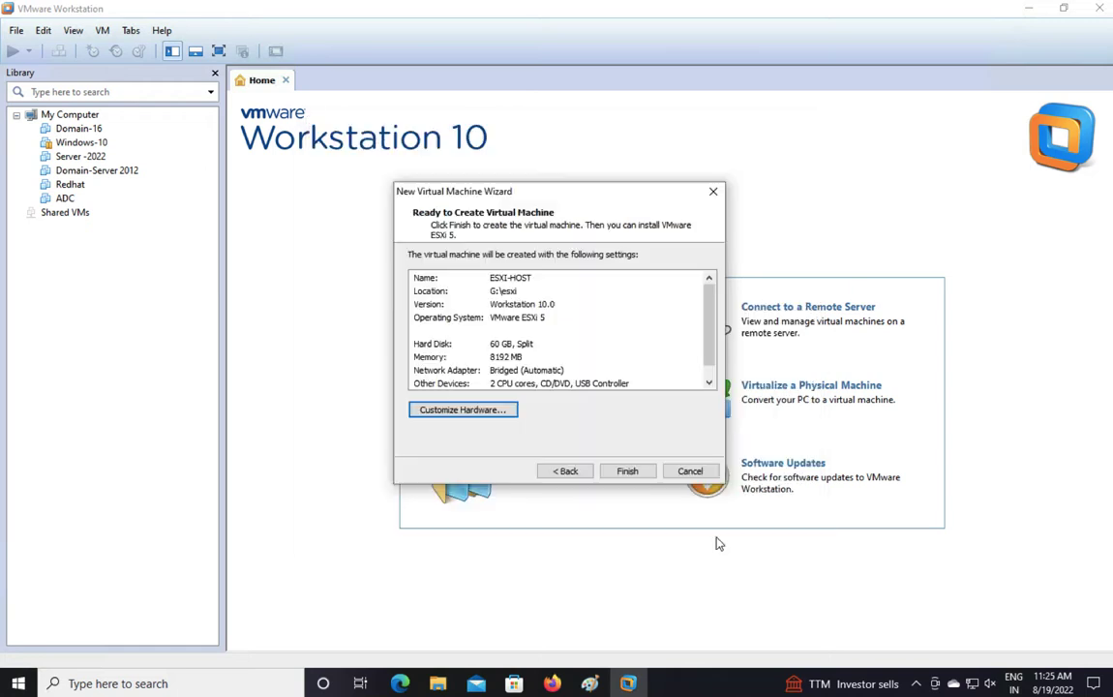
Finish creating the ESXI-HOST virtual machine, power it on and dismiss the installation hint
left_click(632, 473)
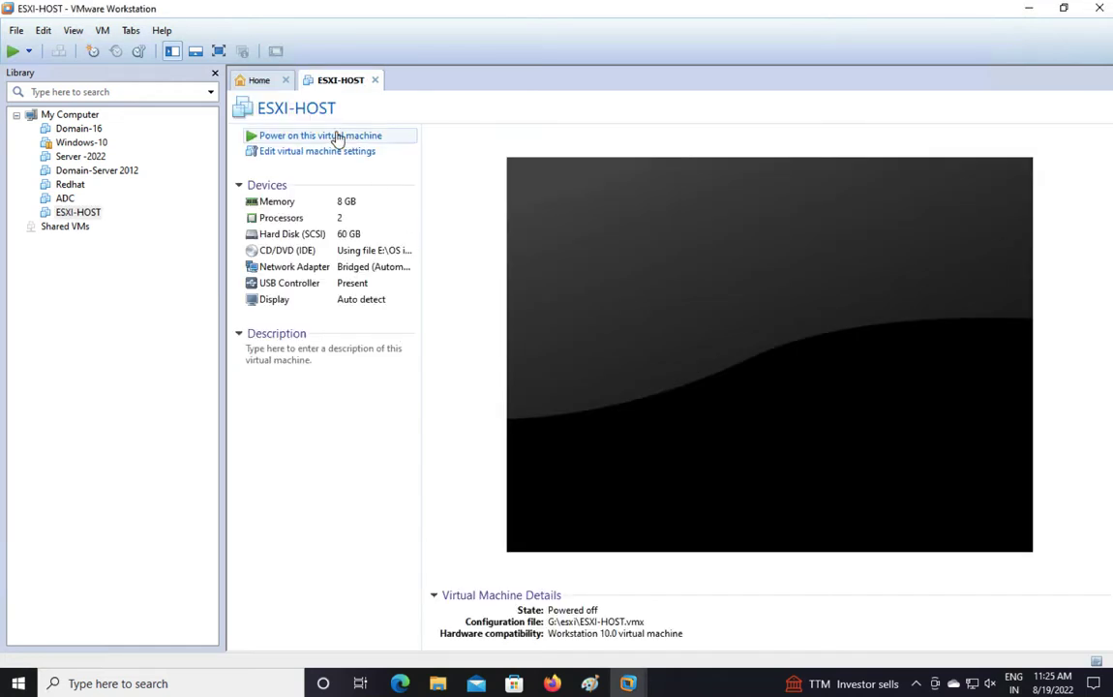
left_click(337, 137)
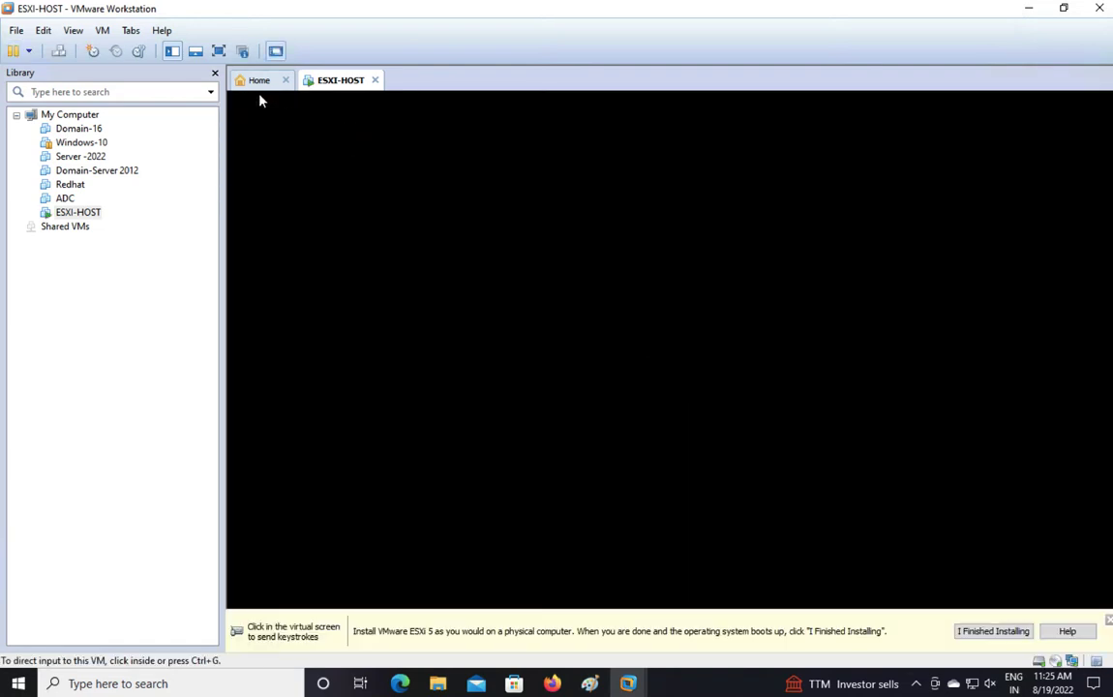
left_click(1109, 621)
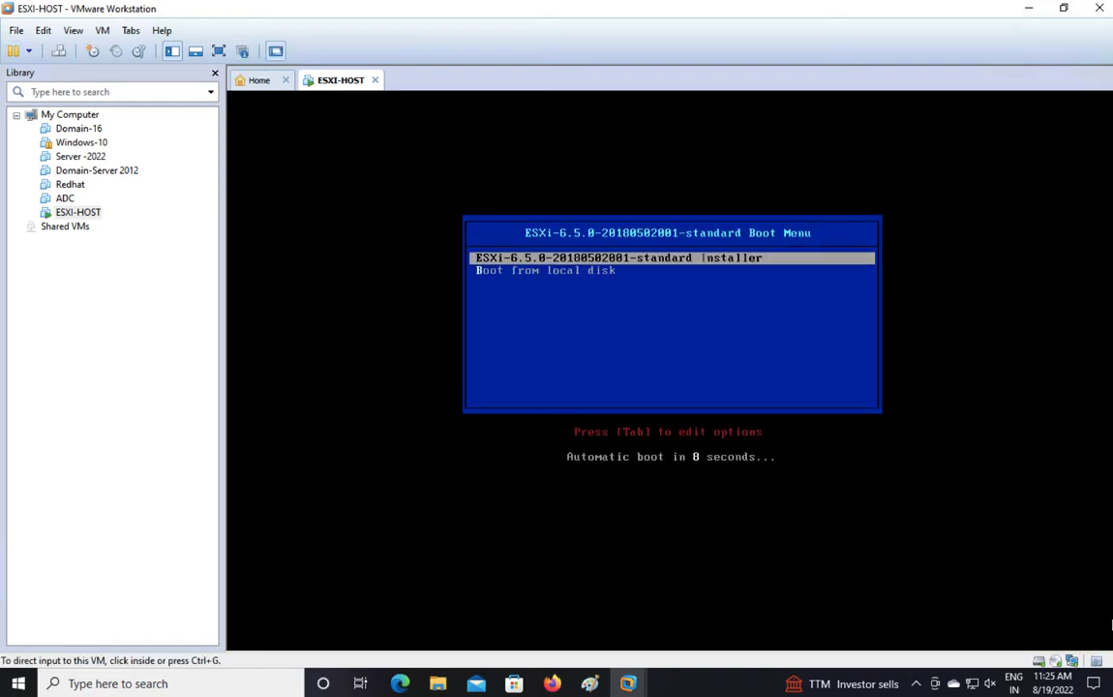
left_click(470, 278)
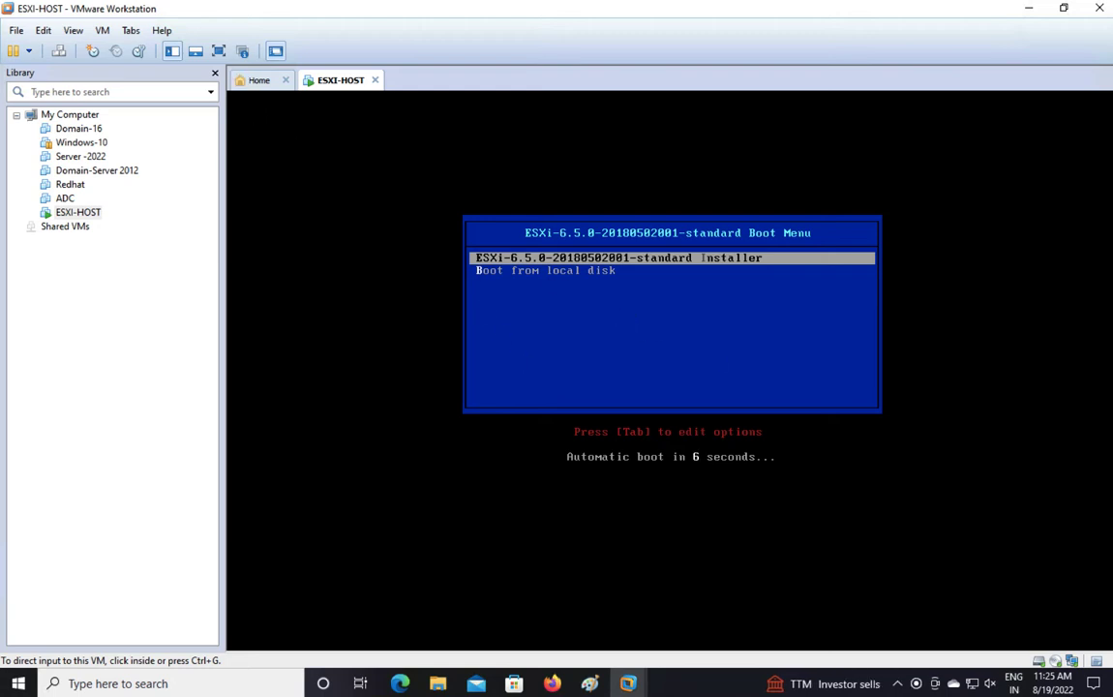
key("Return")
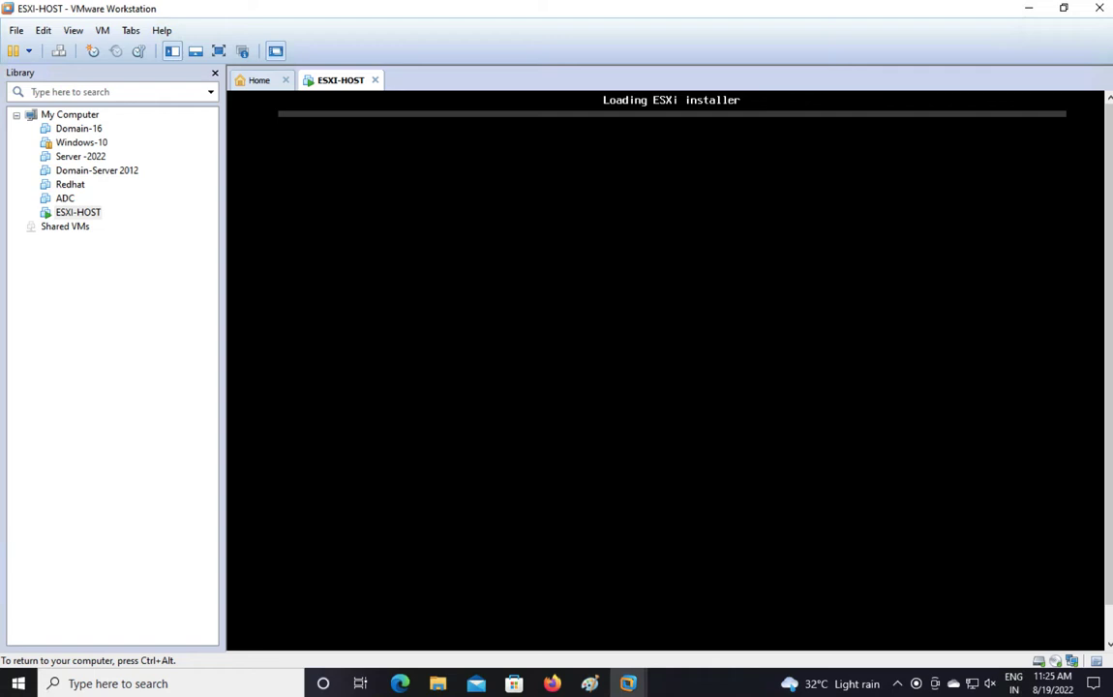
key("ctrl+alt")
left_click(276, 51)
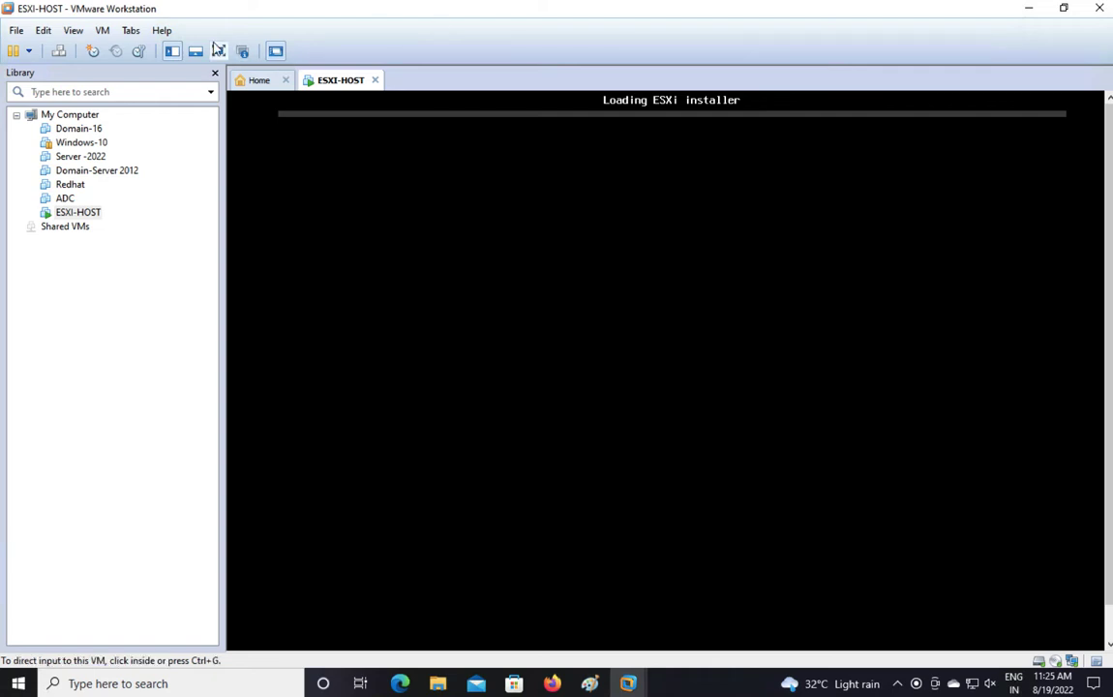
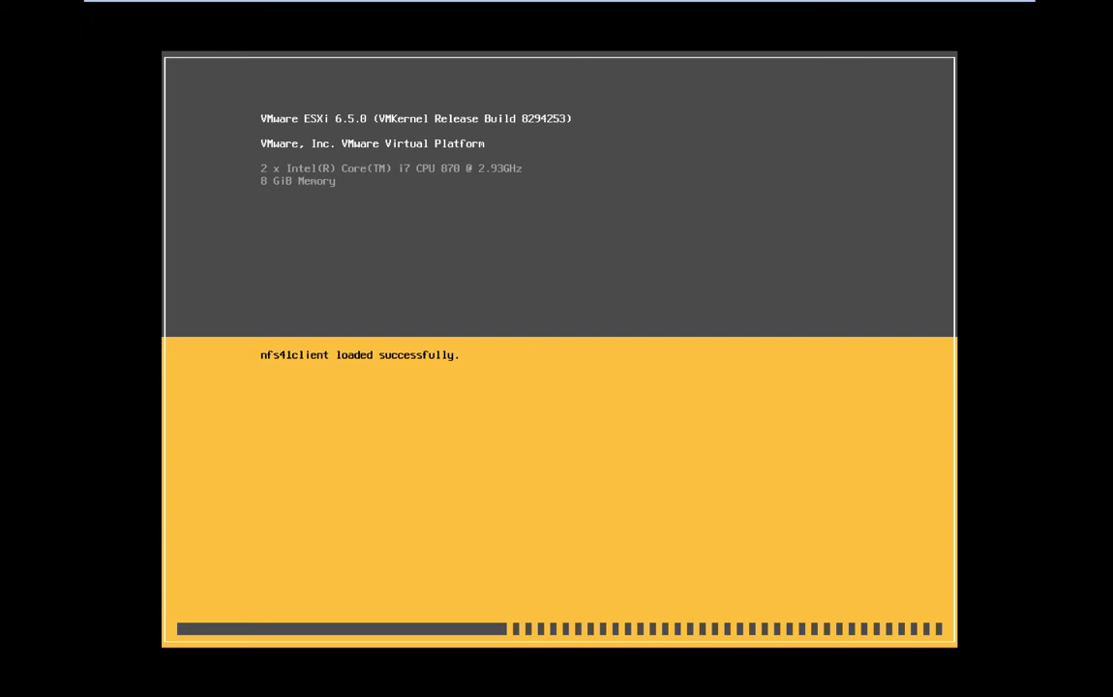
key("ctrl+Left")
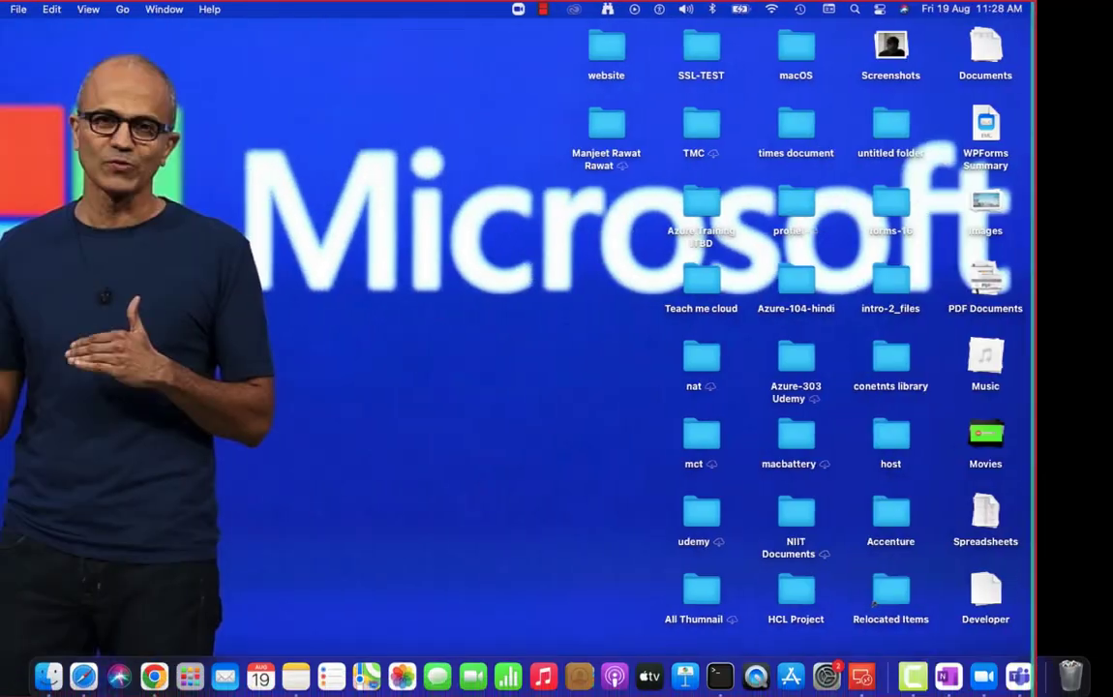
key("ctrl+Right")
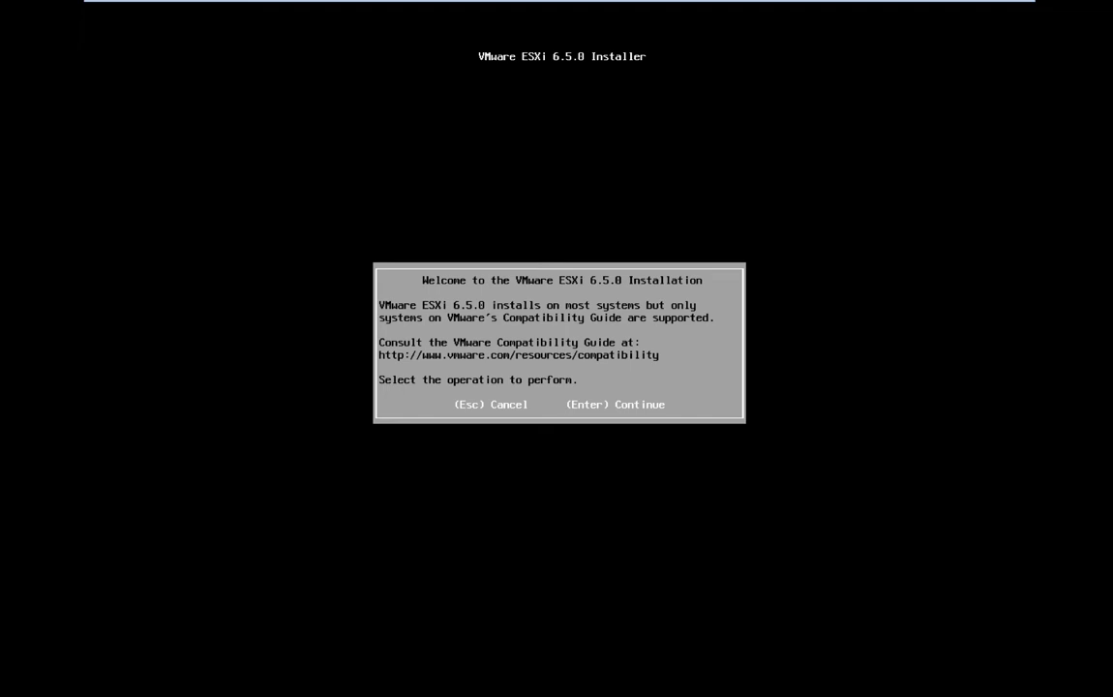
Continue the ESXi 6.5.0 installation by accepting the license agreement, choosing the local VMware virtual disk and keeping the default keyboard layout
key("Return")
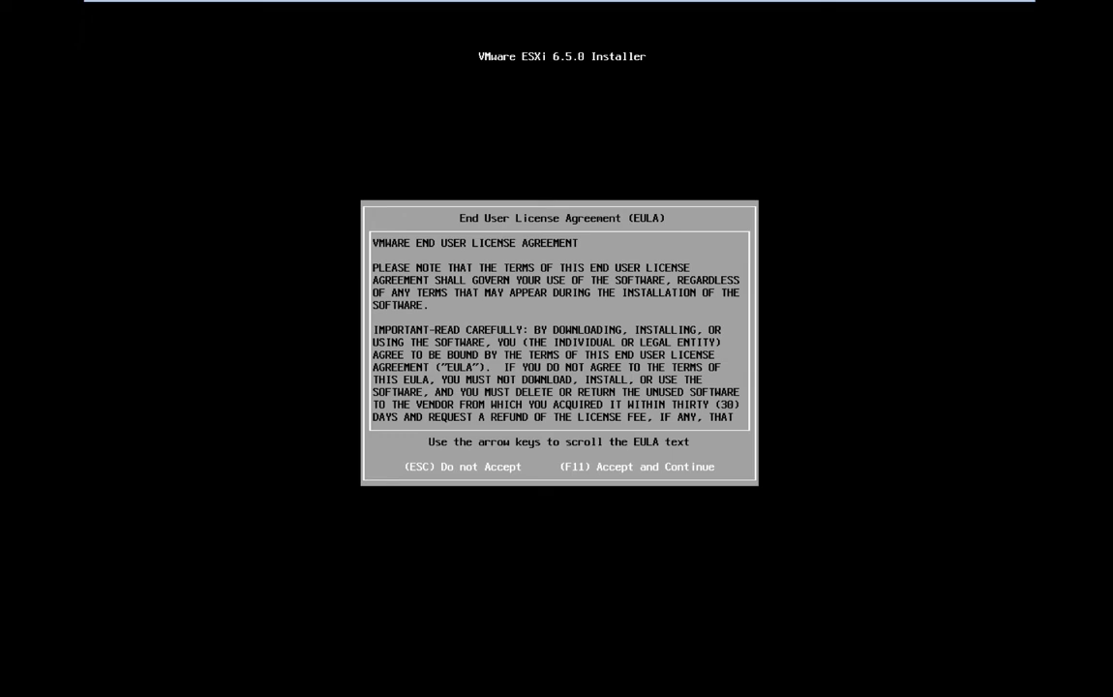
key("F11")
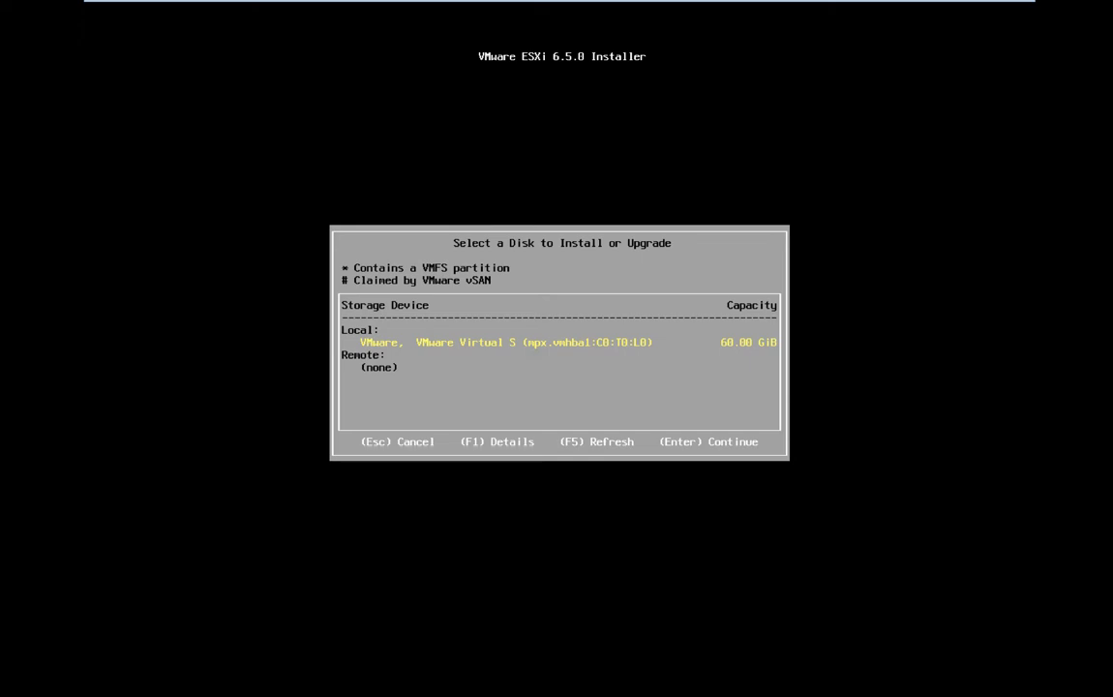
key("Return")
key("Return")
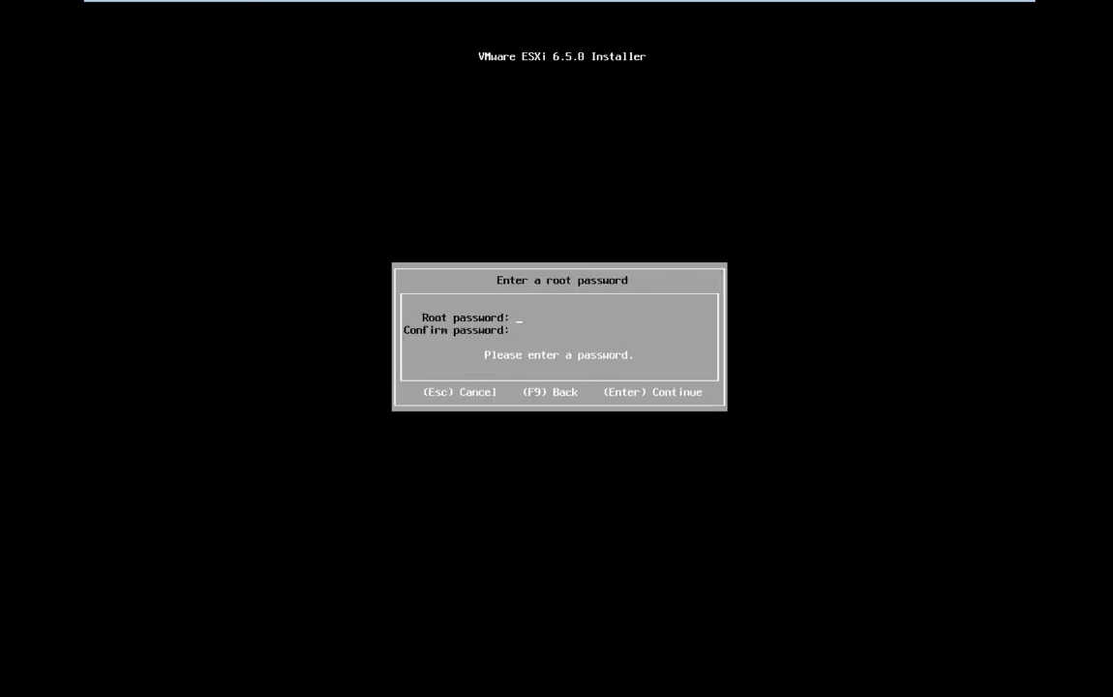
Enter the root password, repeat it in the confirmation field and continue
type("*****")
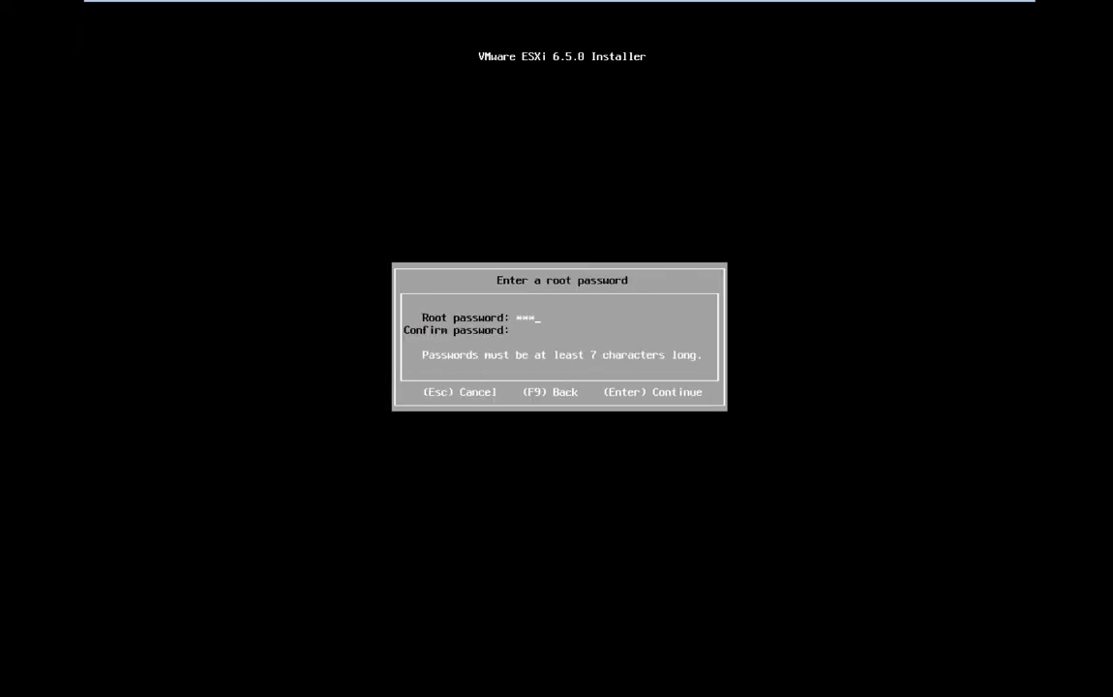
type("***")
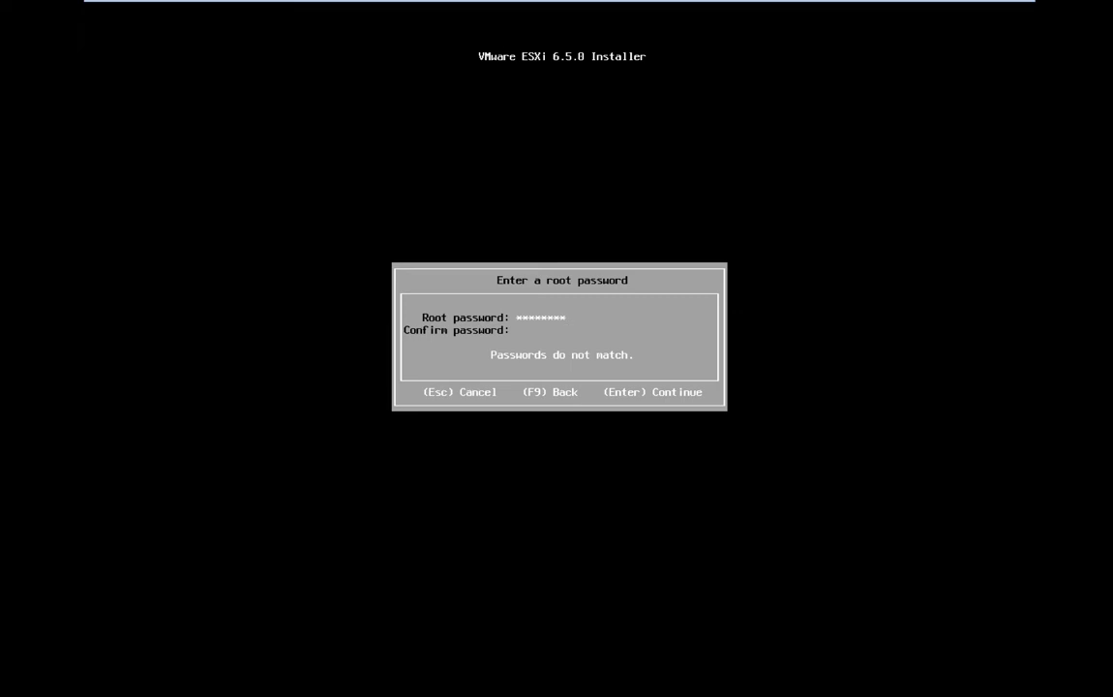
type("********")
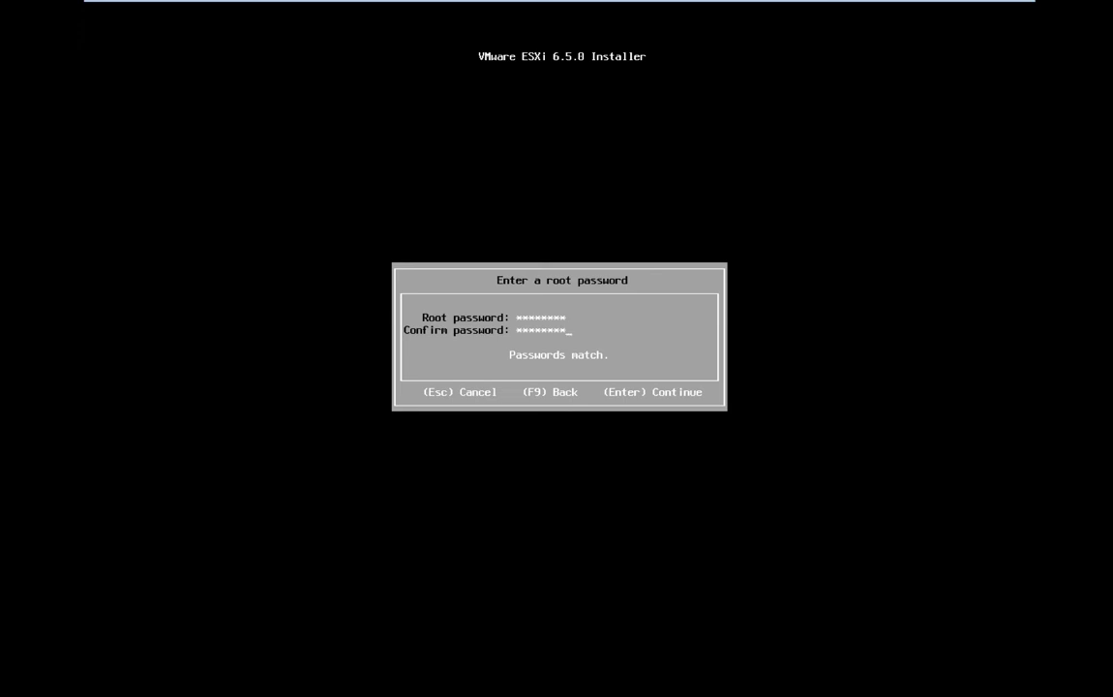
key("Return")
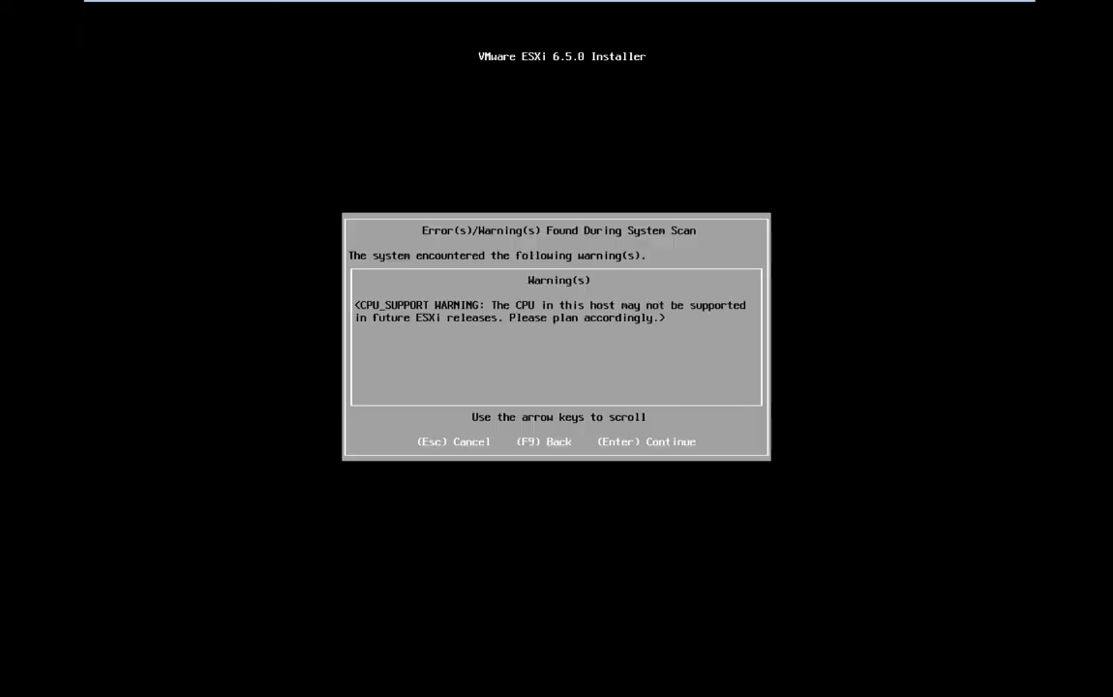
Continue past the CPU support warning, install ESXi 6.5.0 on the selected disk and reboot the server
key("Return")
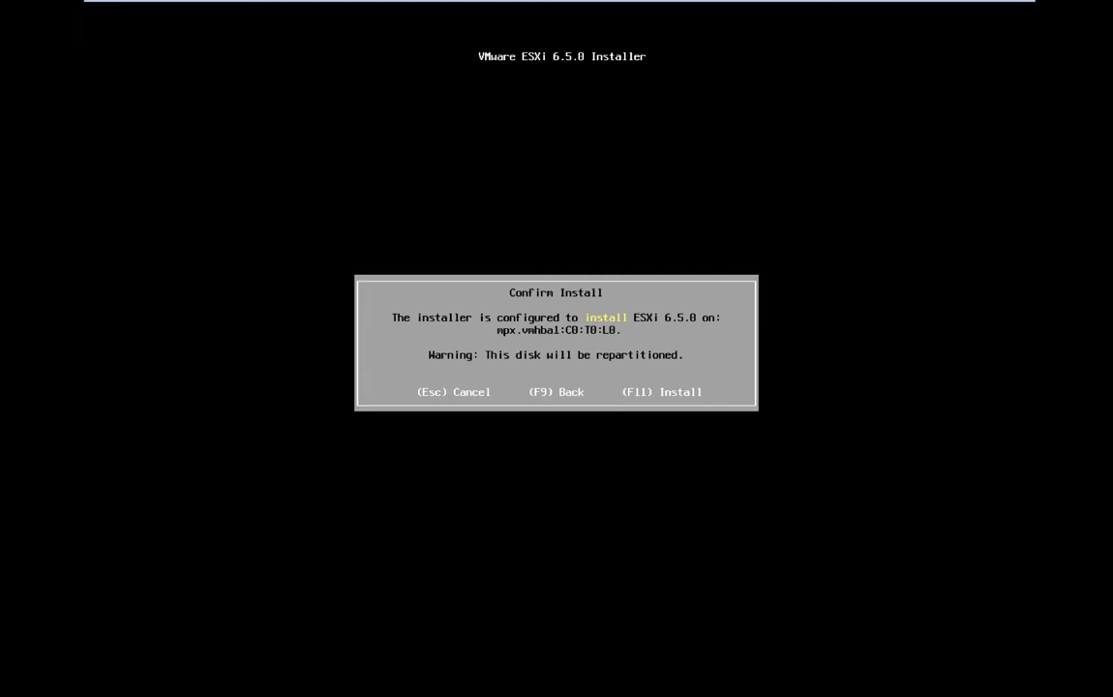
key("F11")
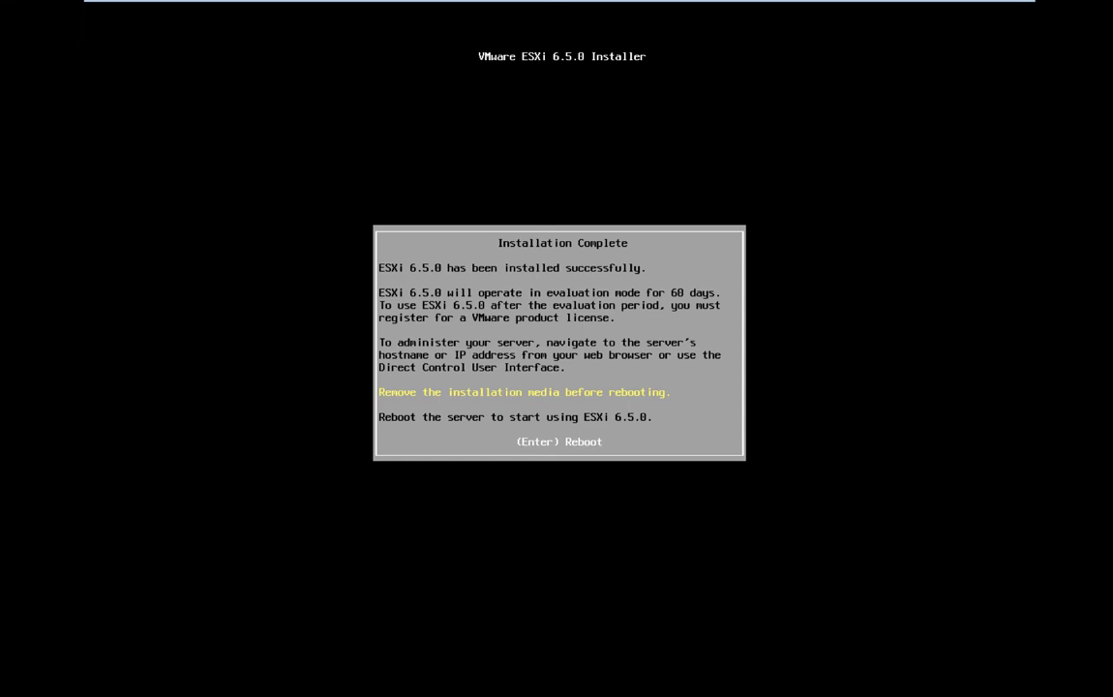
key("Return")
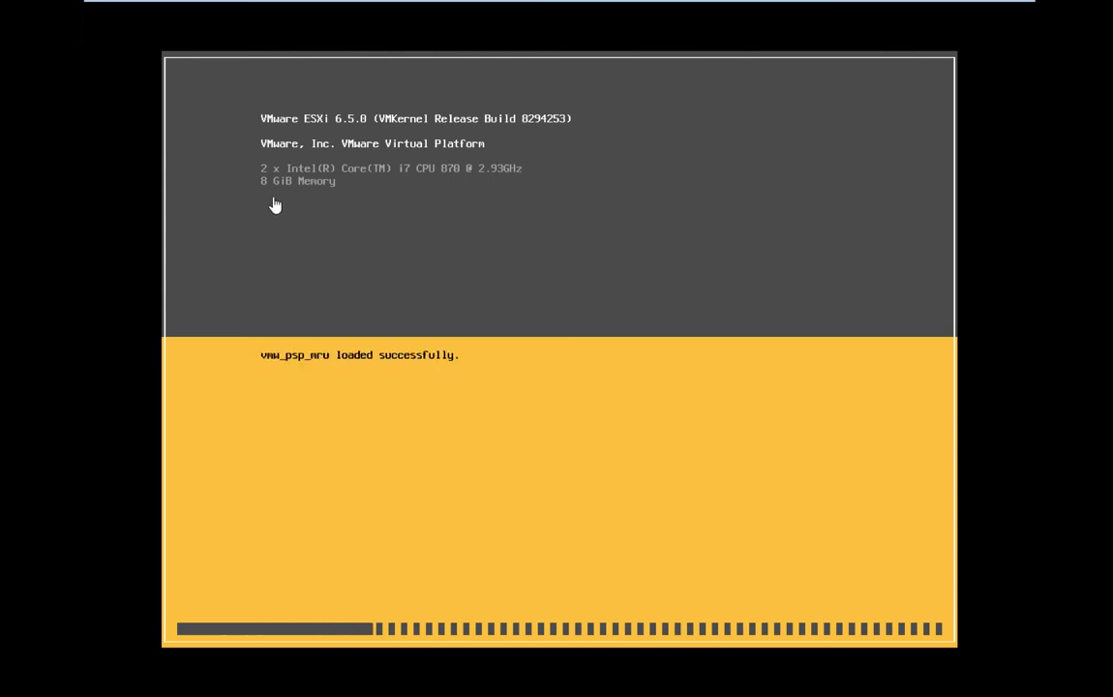
key("ctrl+Left")
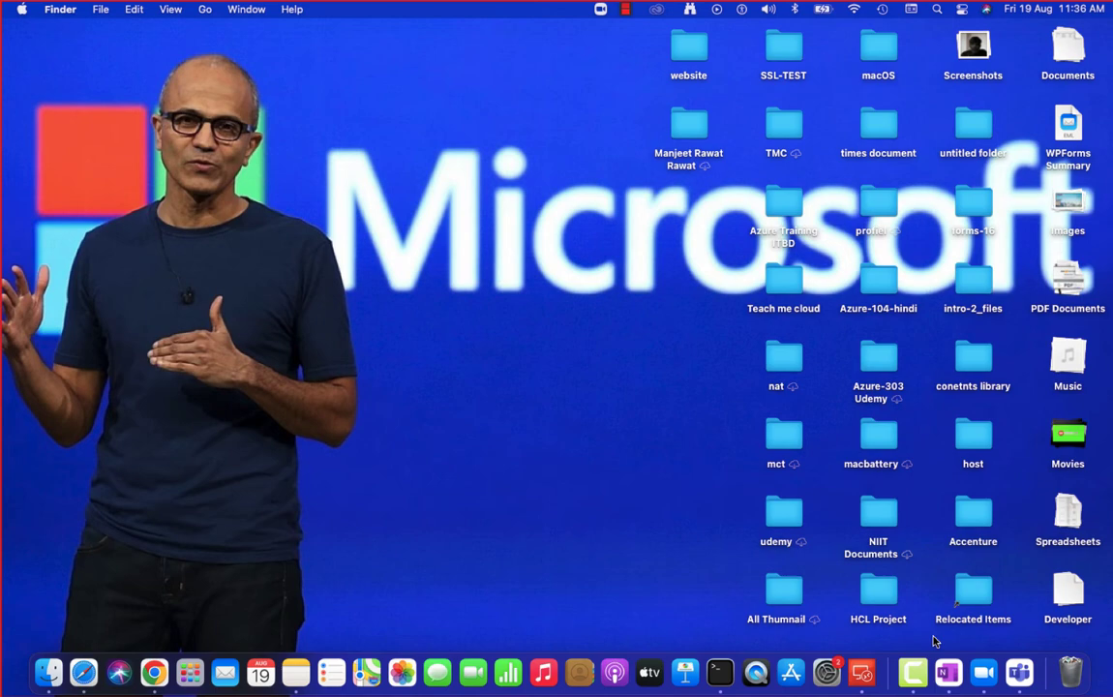
key("ctrl+Right")
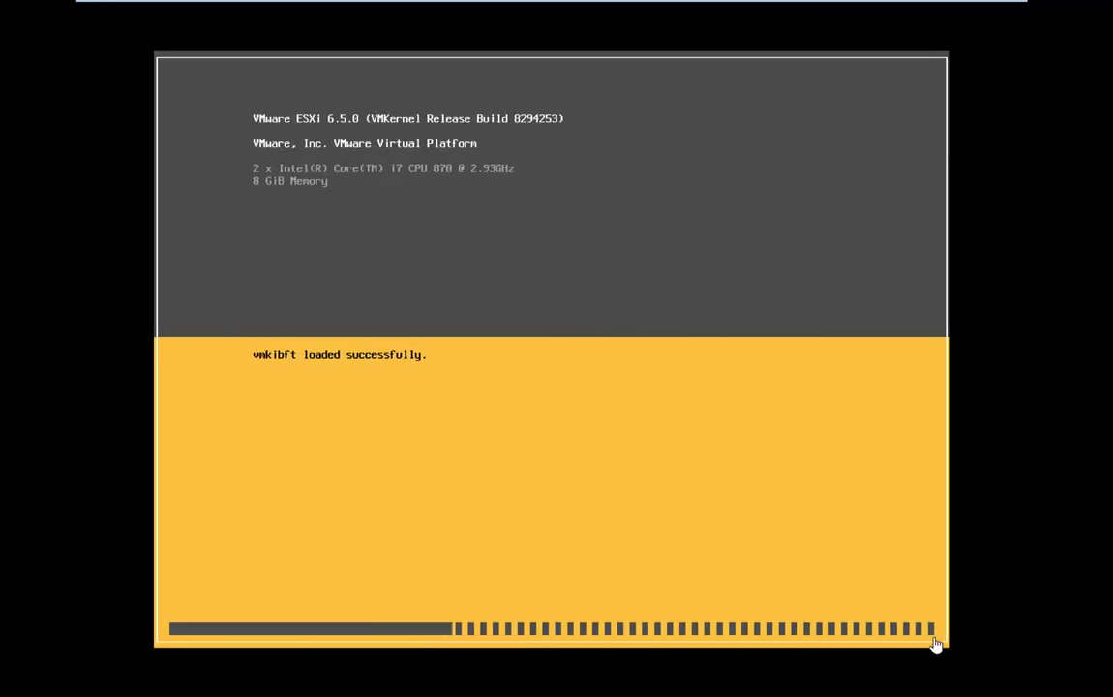
key("ctrl+Left")
left_click(1020, 675)
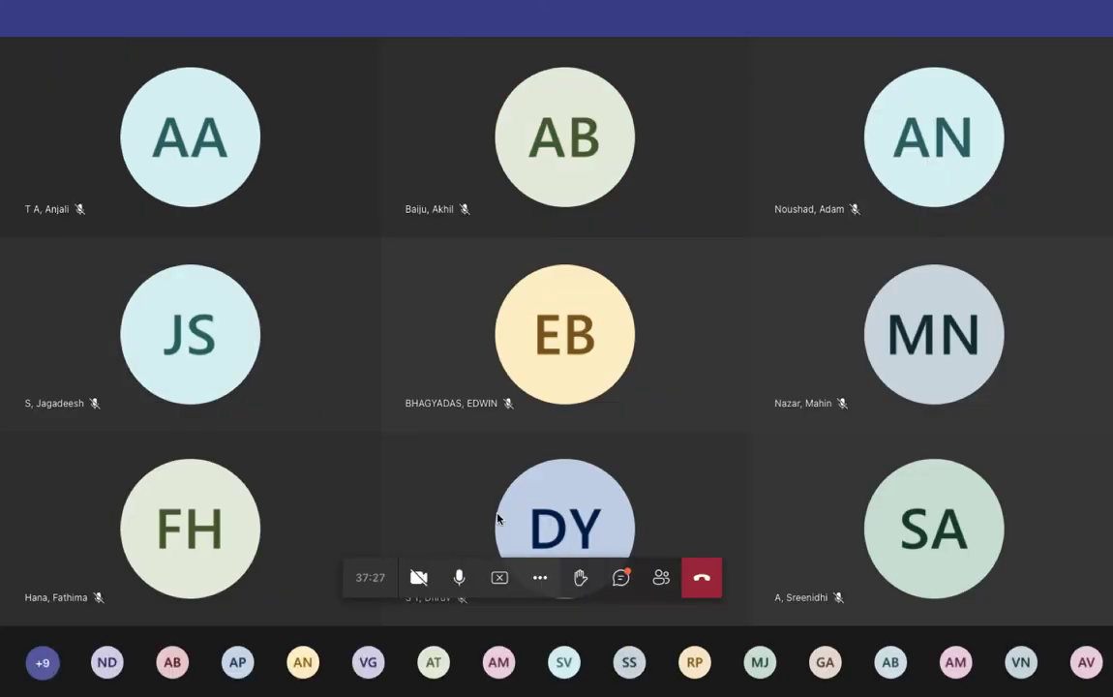
left_click(458, 577)
key("ctrl+Left")
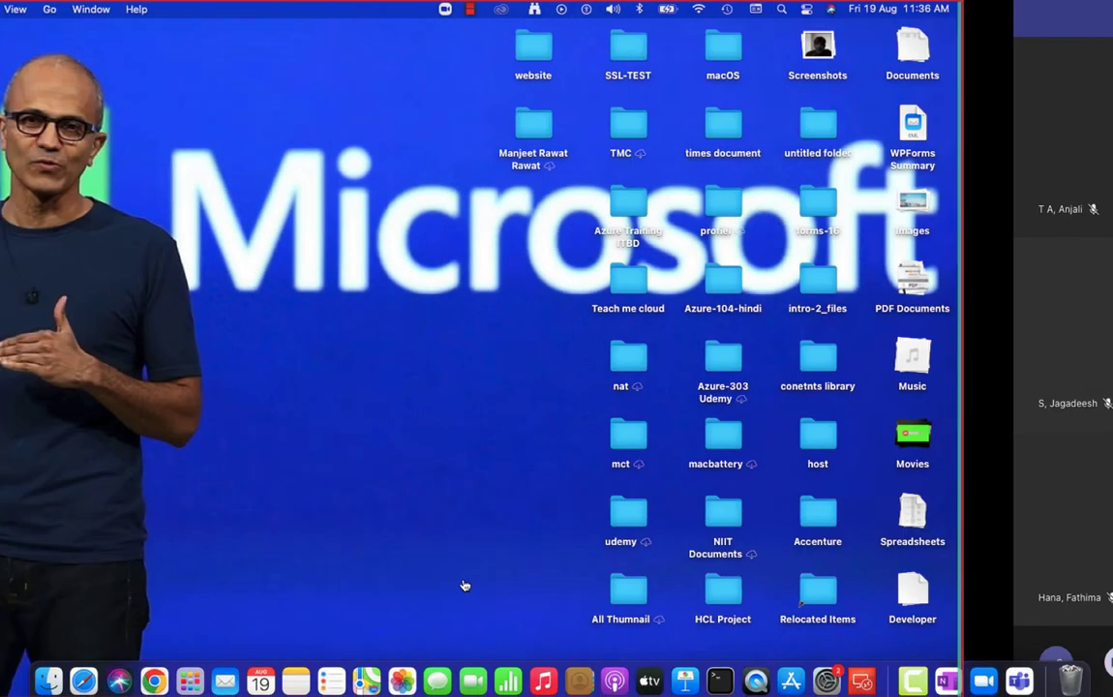
right_click(920, 677)
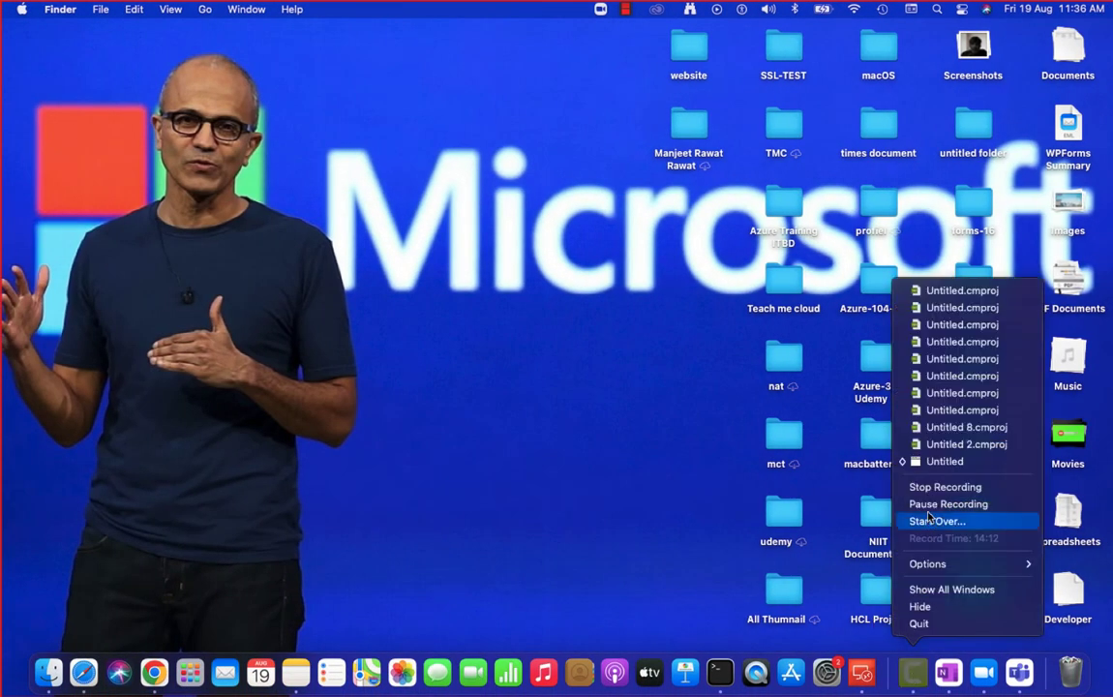
key("ctrl+Right")
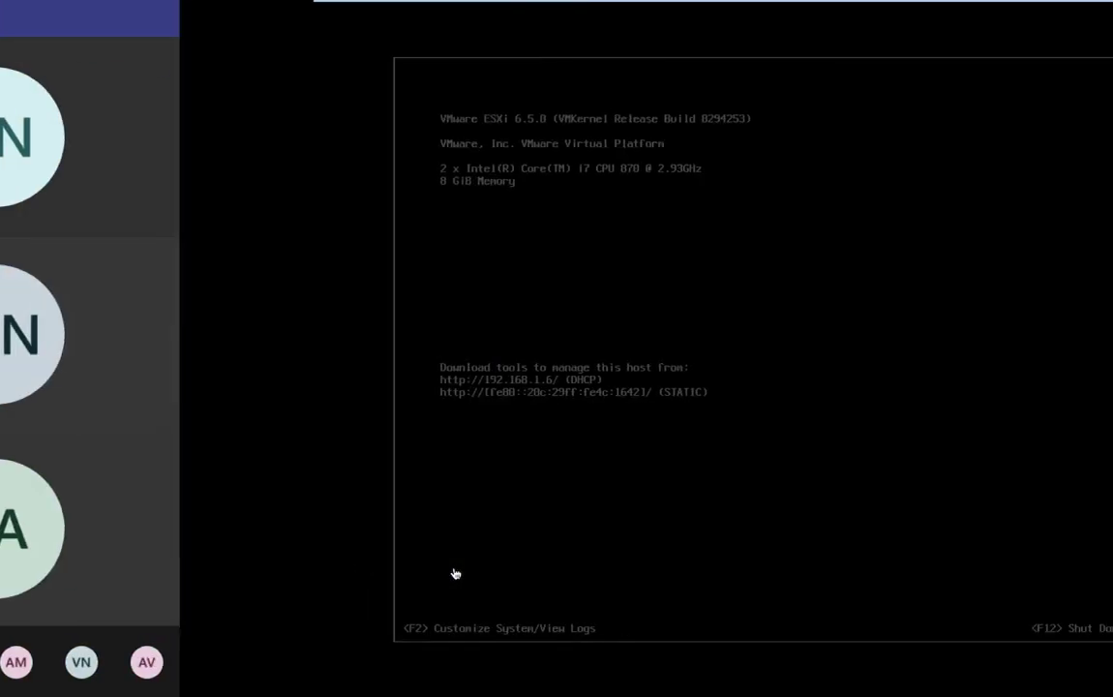
key("ctrl+Left")
key("ctrl+Right")
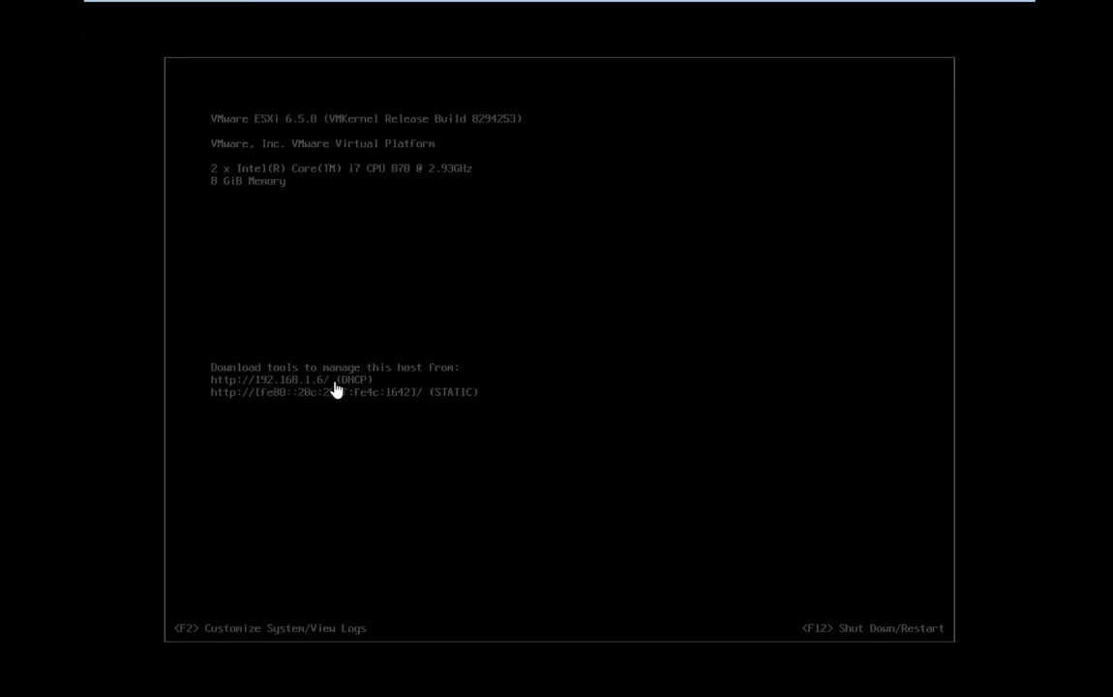
Minimize the full-screen ESXI-HOST virtual machine and run mspaint to open a blank Paint canvas
mouse_move(565, 4)
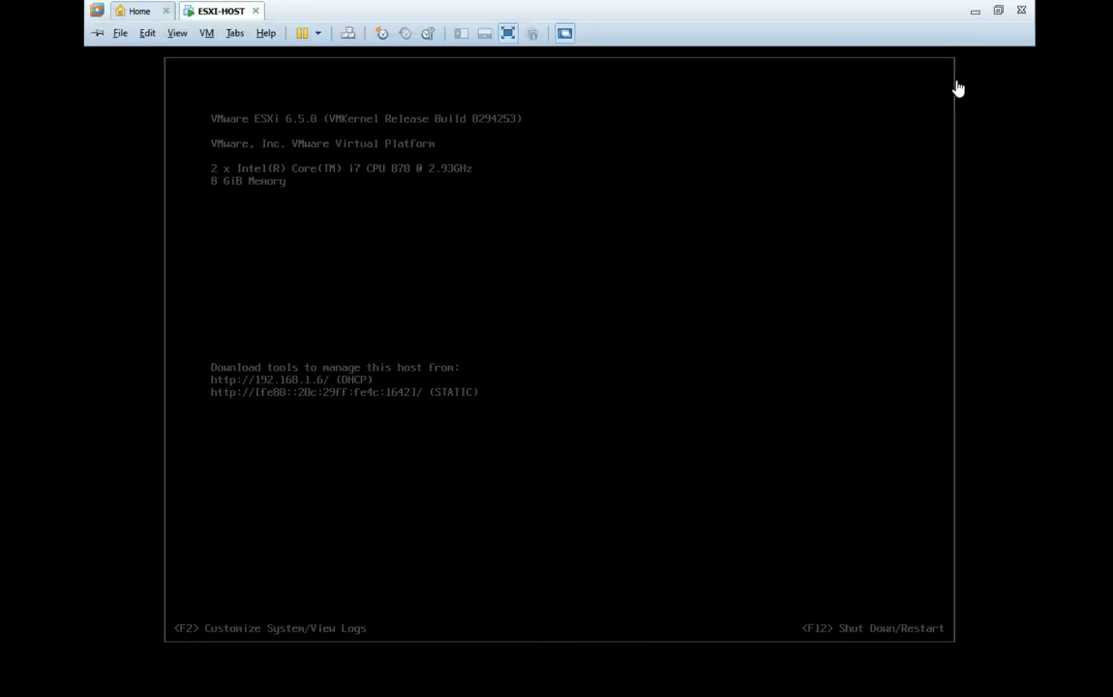
left_click(974, 18)
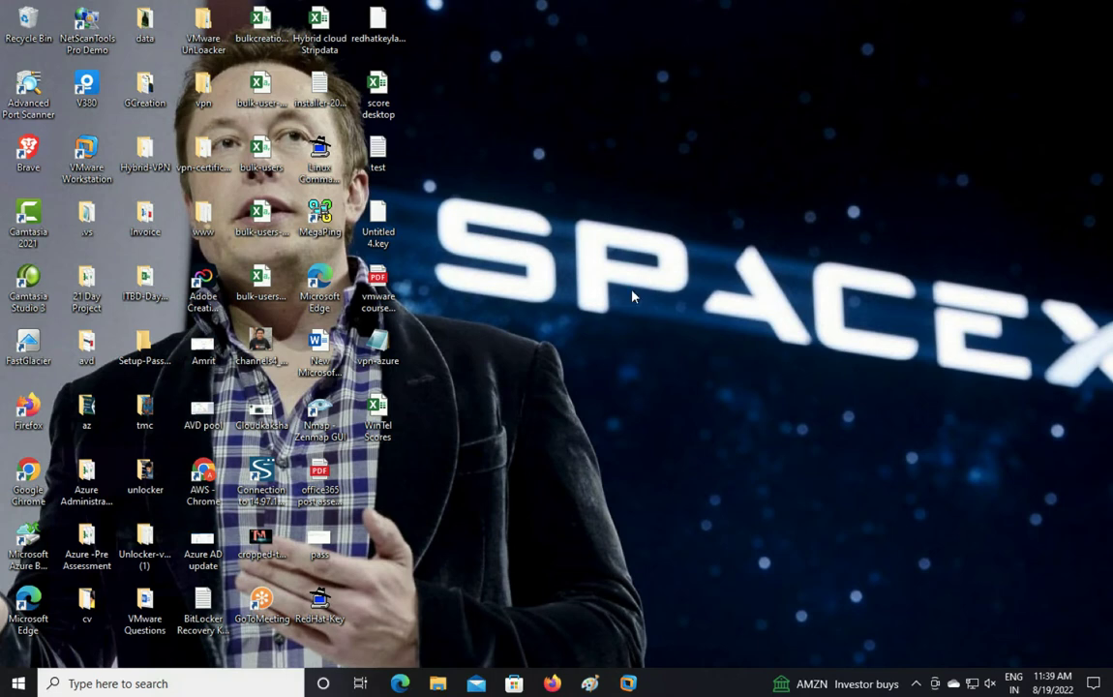
key("super+r")
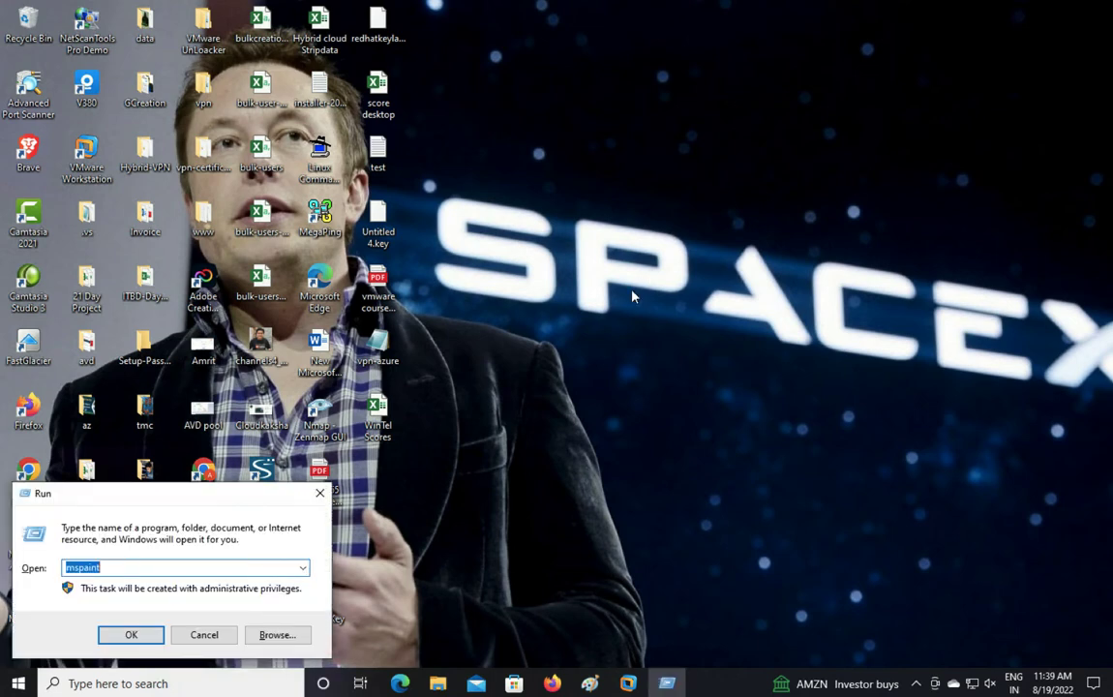
key("Return")
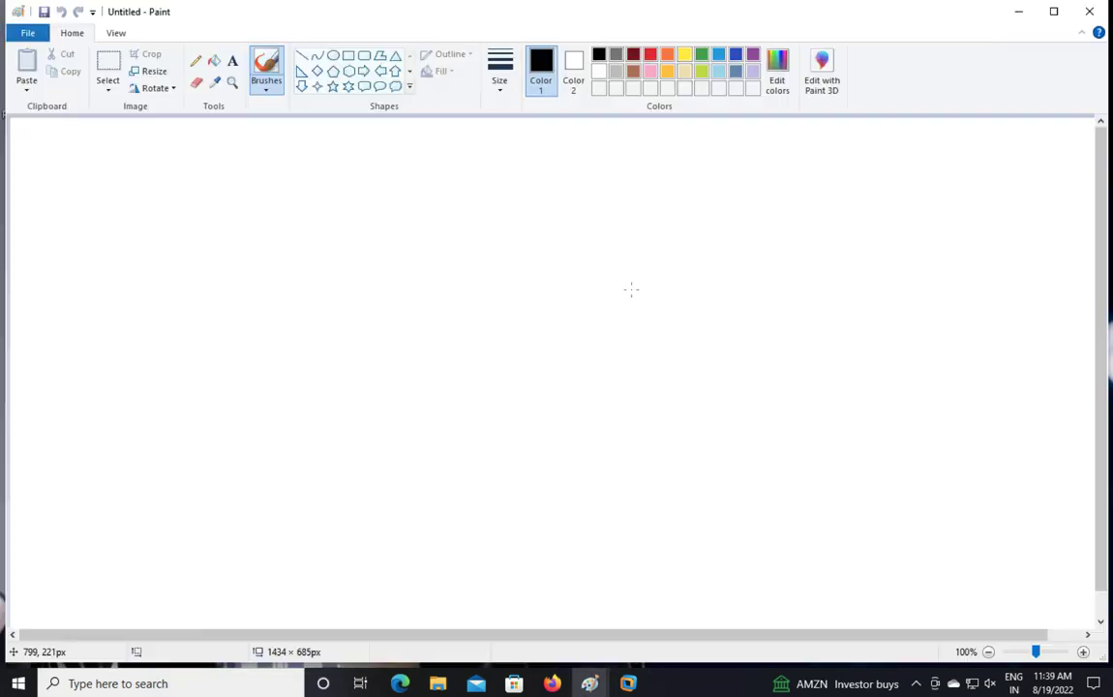
Add the title "How to Access ESXI HOST" in red at the canvas's top and frame it with a red rectangle about 423 × 44 px
left_click(232, 60)
left_click_drag(418, 132, 778, 210)
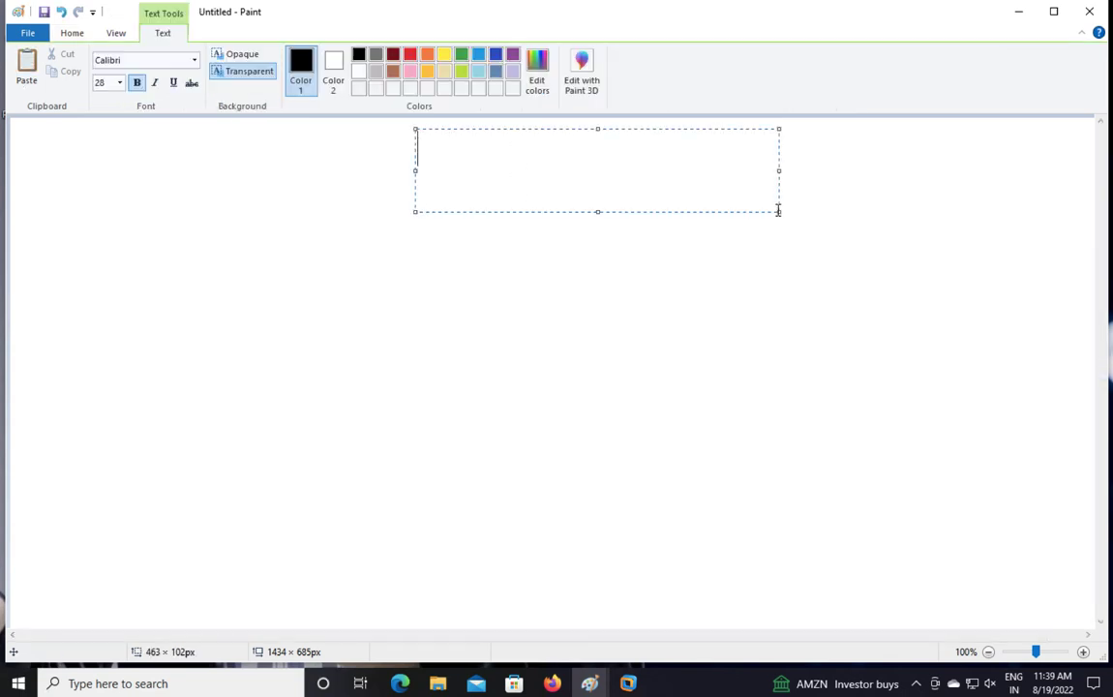
type("How to Ac")
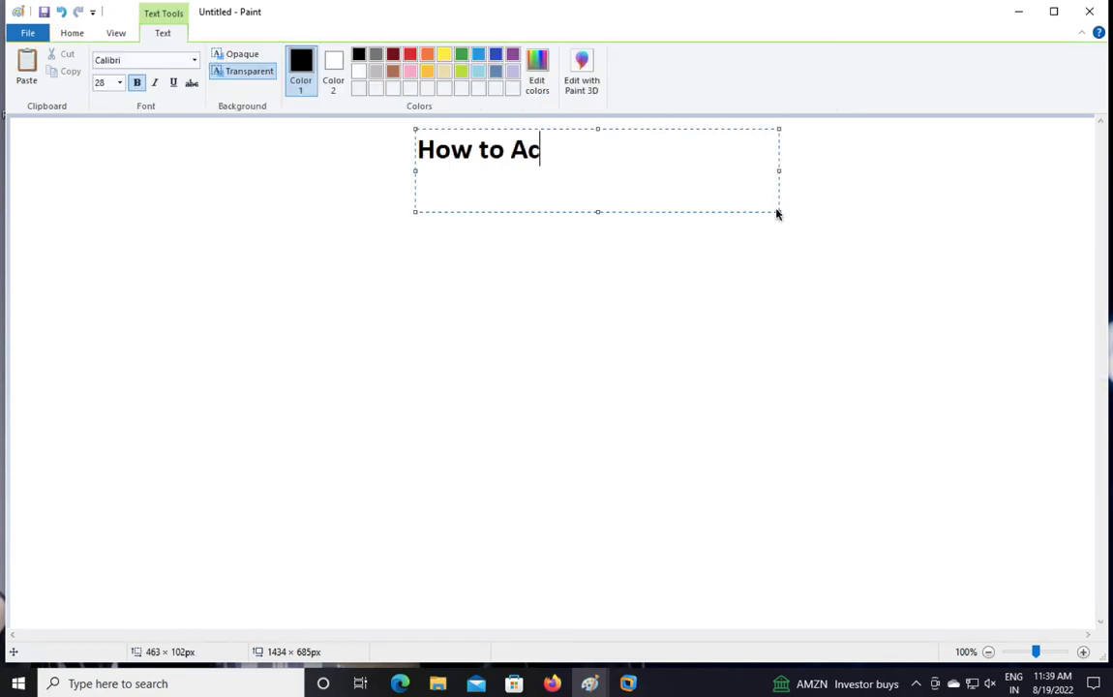
type("cess ESXI HOST")
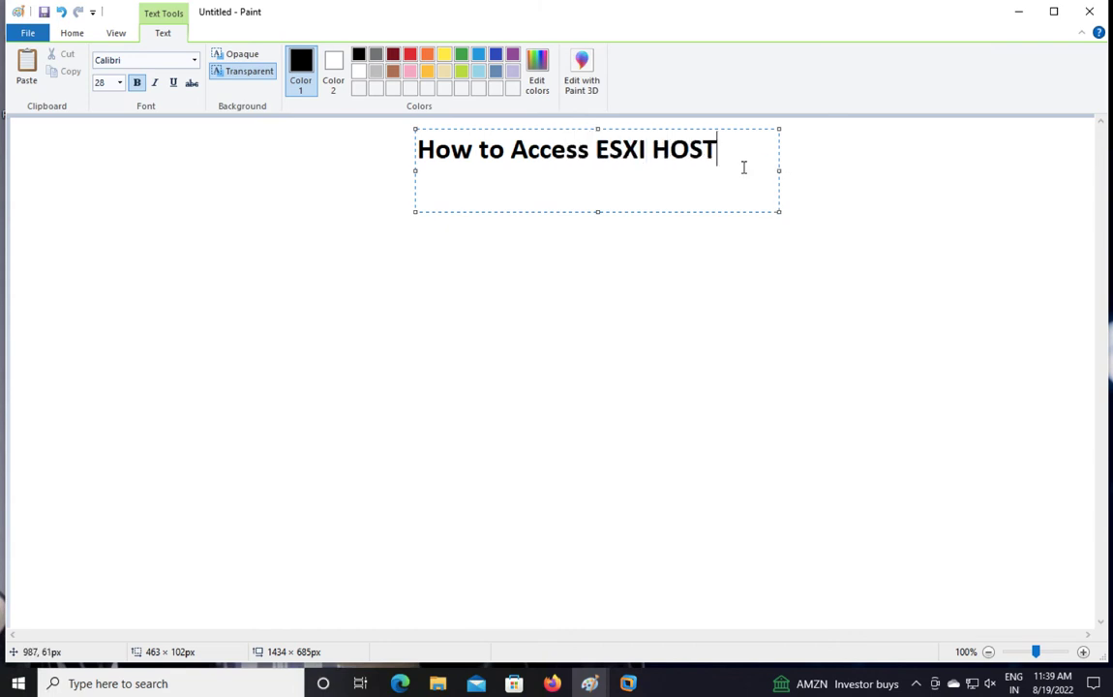
key("ctrl+a")
left_click(411, 54)
left_click(408, 244)
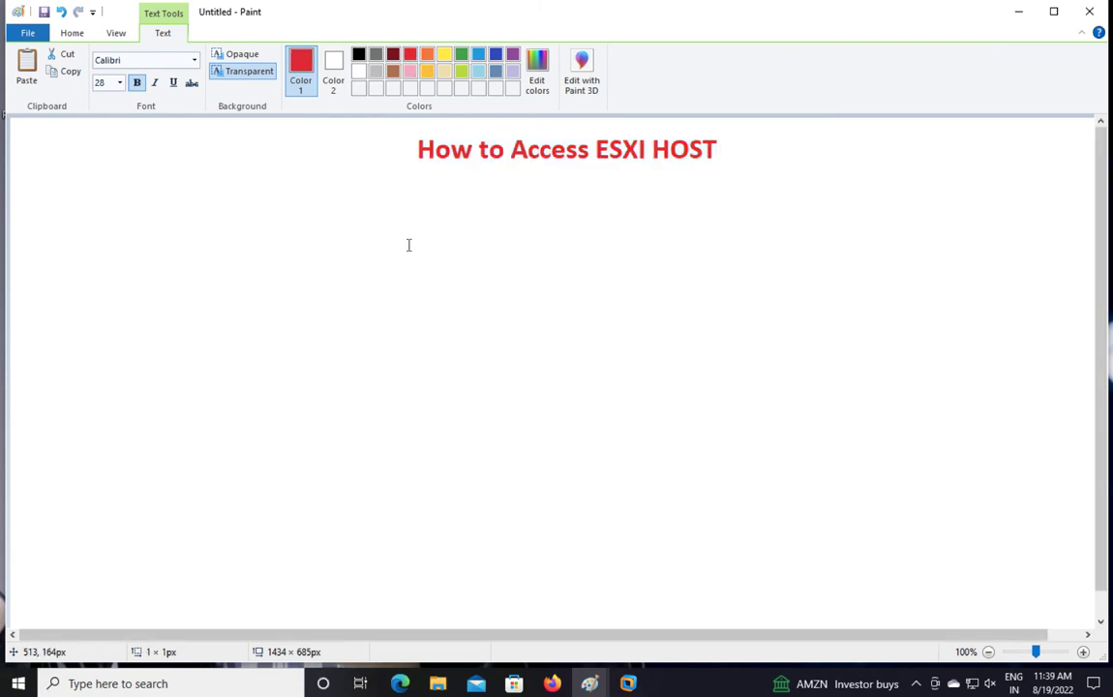
left_click(349, 56)
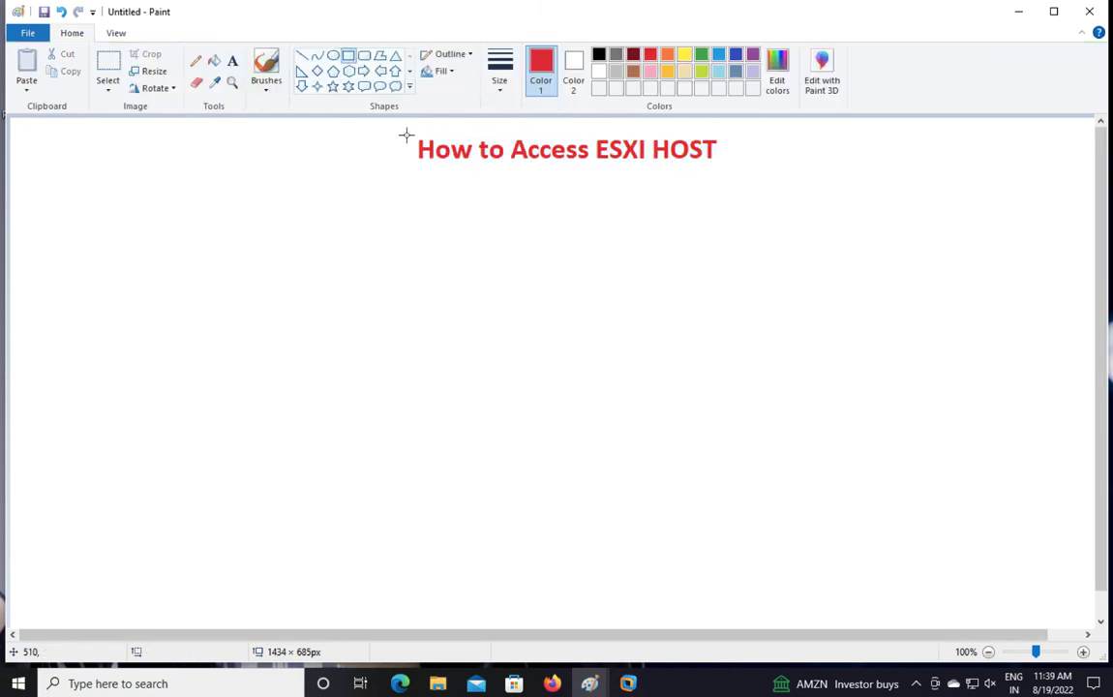
left_click_drag(405, 132, 736, 165)
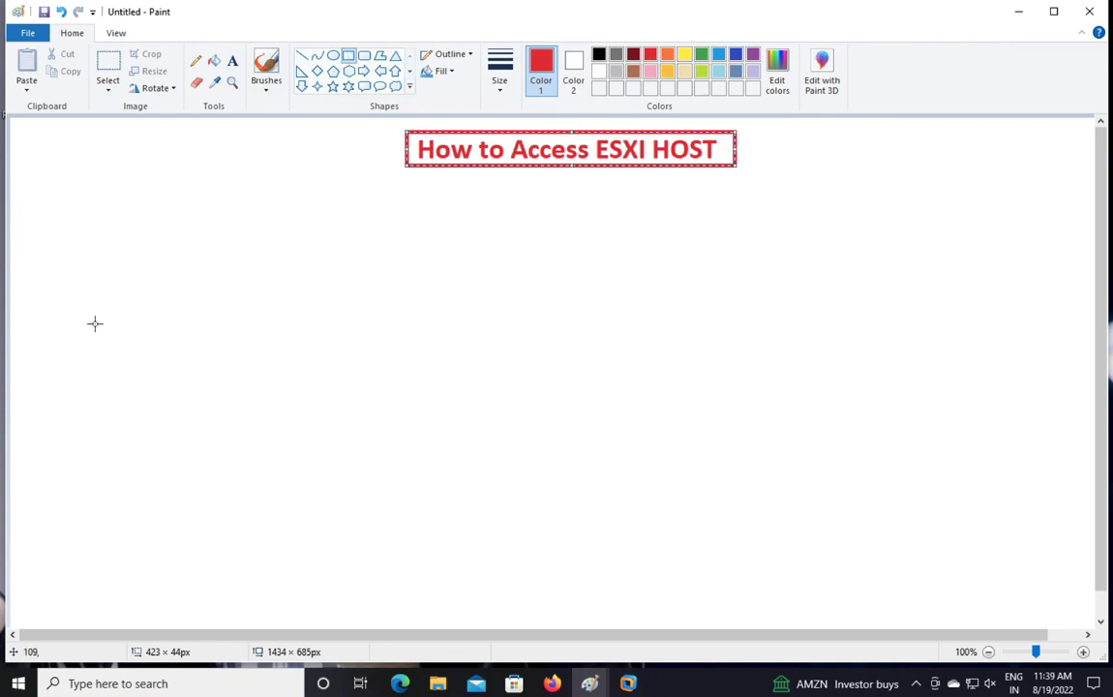
Draw a black rectangle about 92 × 194 px at the canvas's left side and label it "esxi host" underneath
left_click_drag(95, 324, 167, 474)
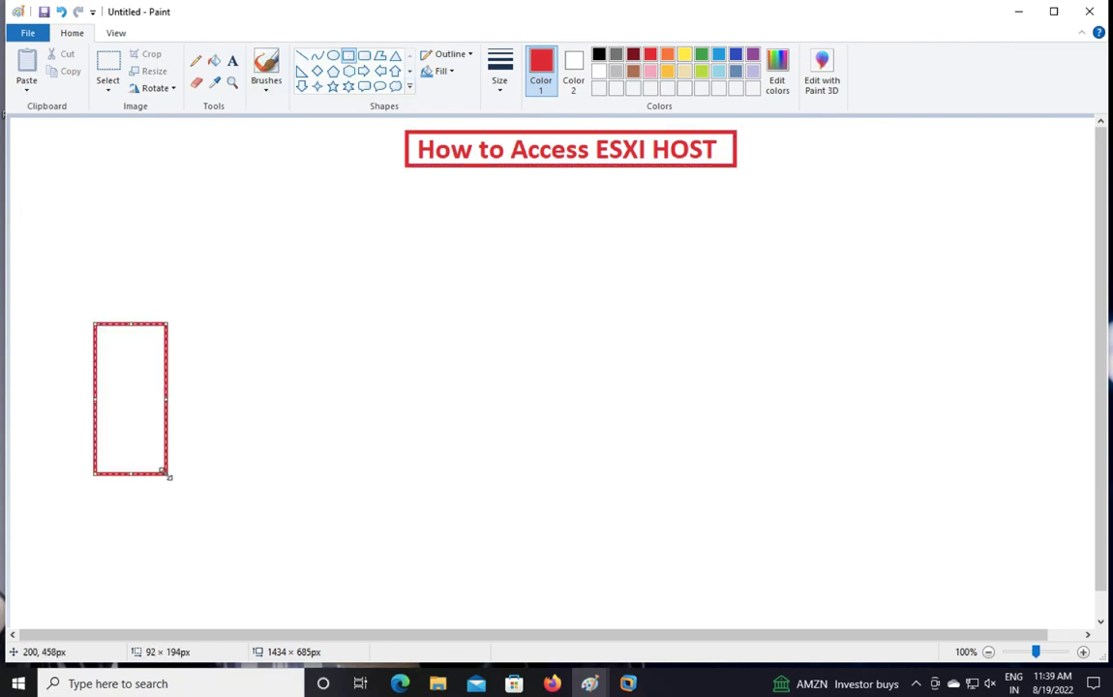
left_click(598, 54)
left_click(232, 60)
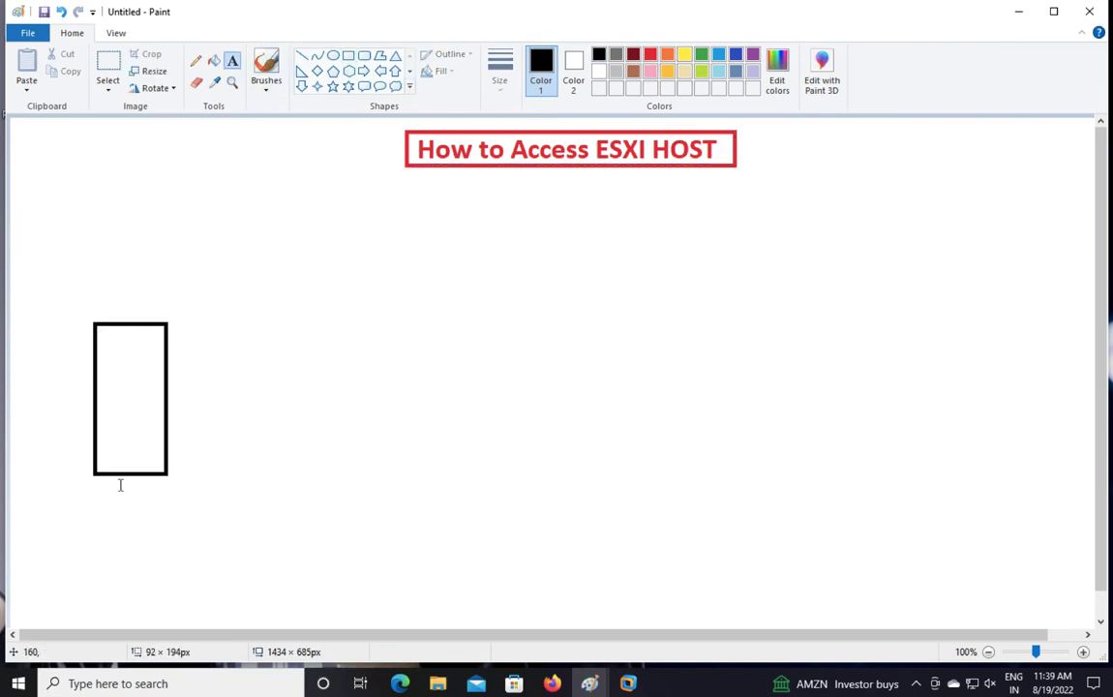
left_click(93, 496)
type("esxi host")
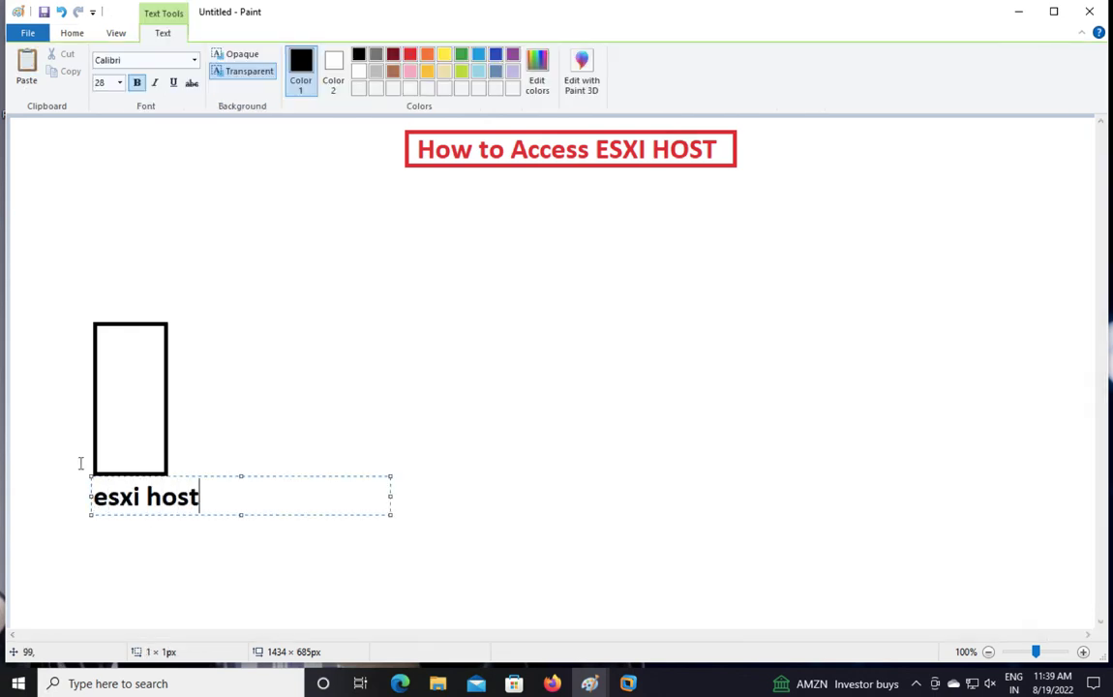
left_click_drag(90, 496, 69, 493)
left_click(178, 565)
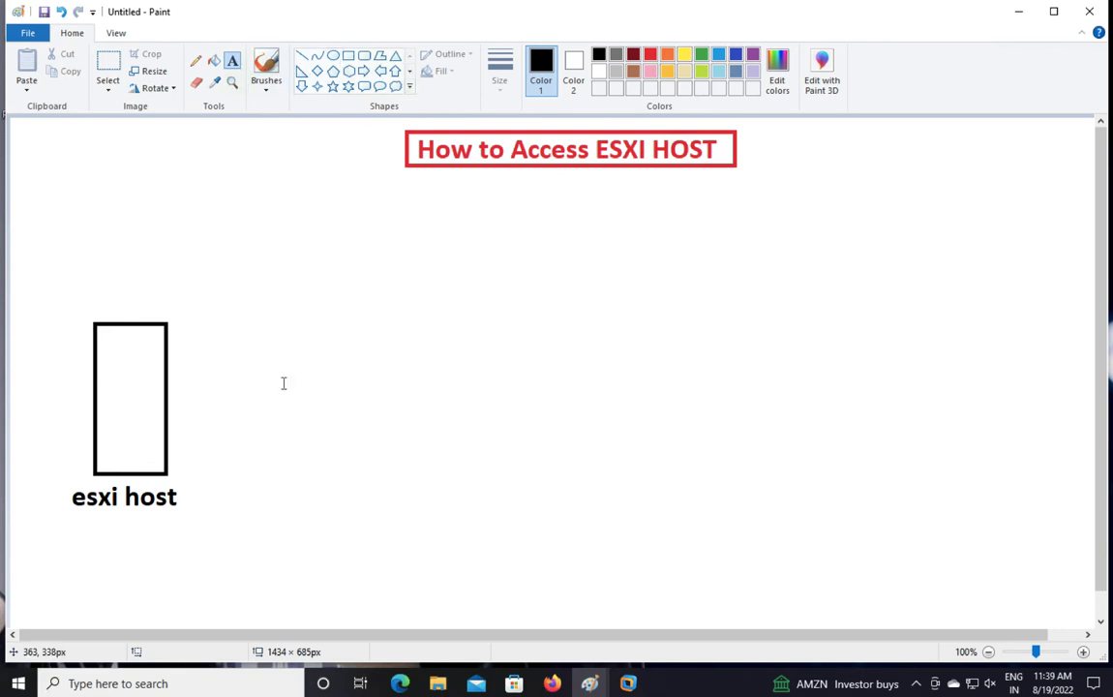
Add the label "Web Client" in black, non-bold text beside the upper part of the host rectangle
left_click_drag(308, 340, 308, 341)
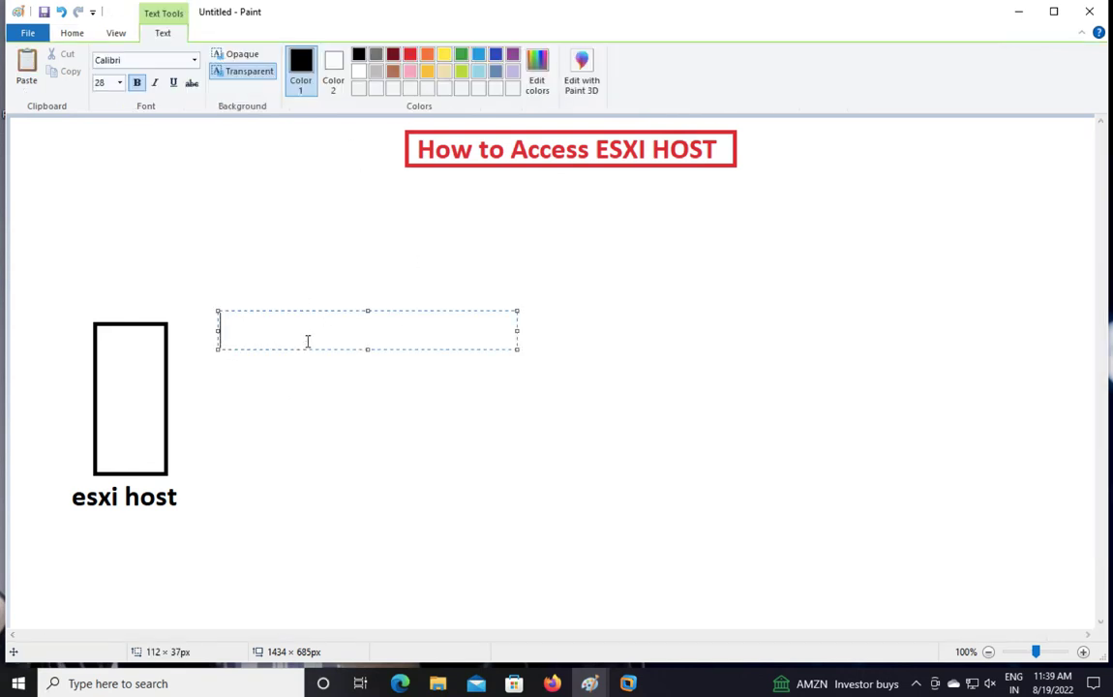
type("Web Client")
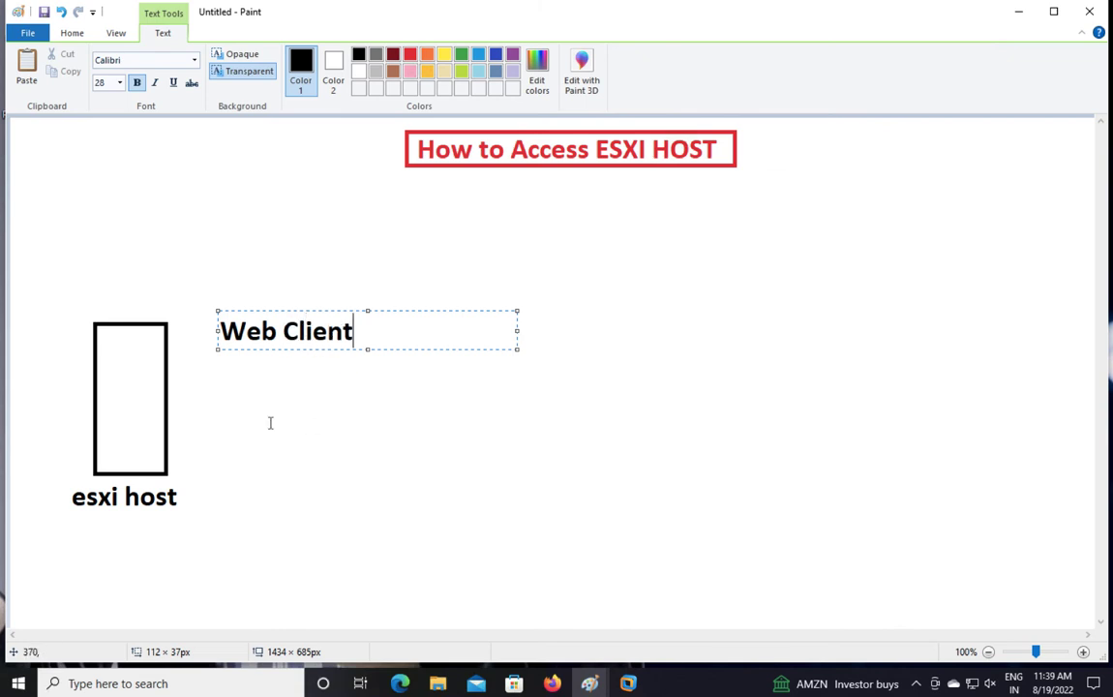
left_click_drag(381, 328, 66, 289)
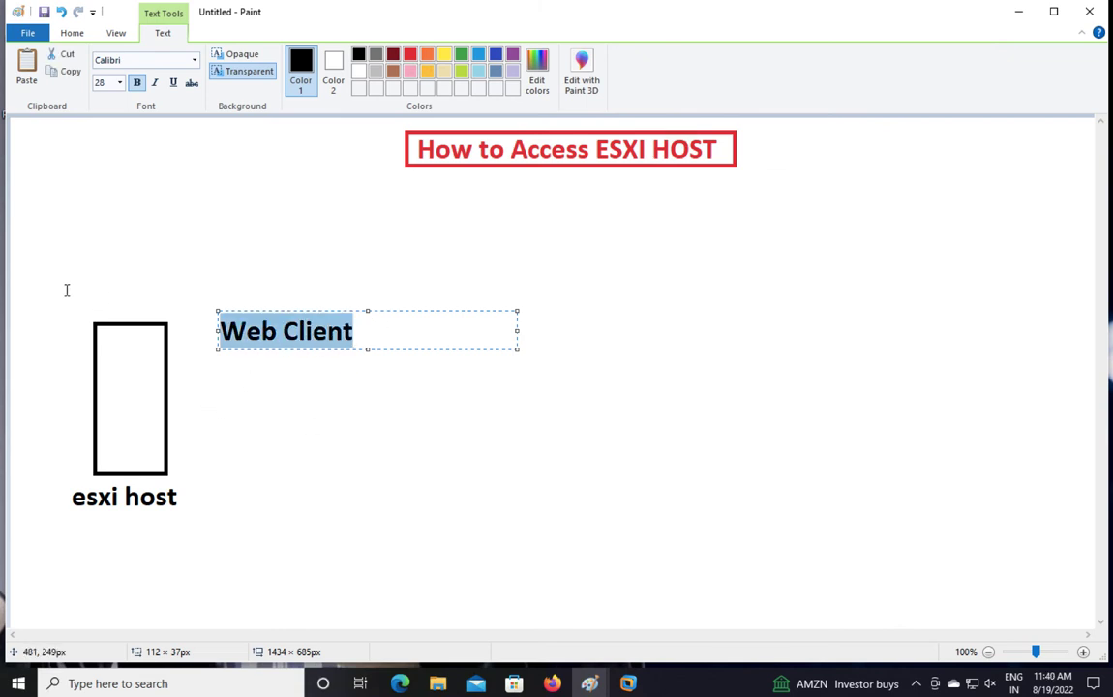
left_click(136, 82)
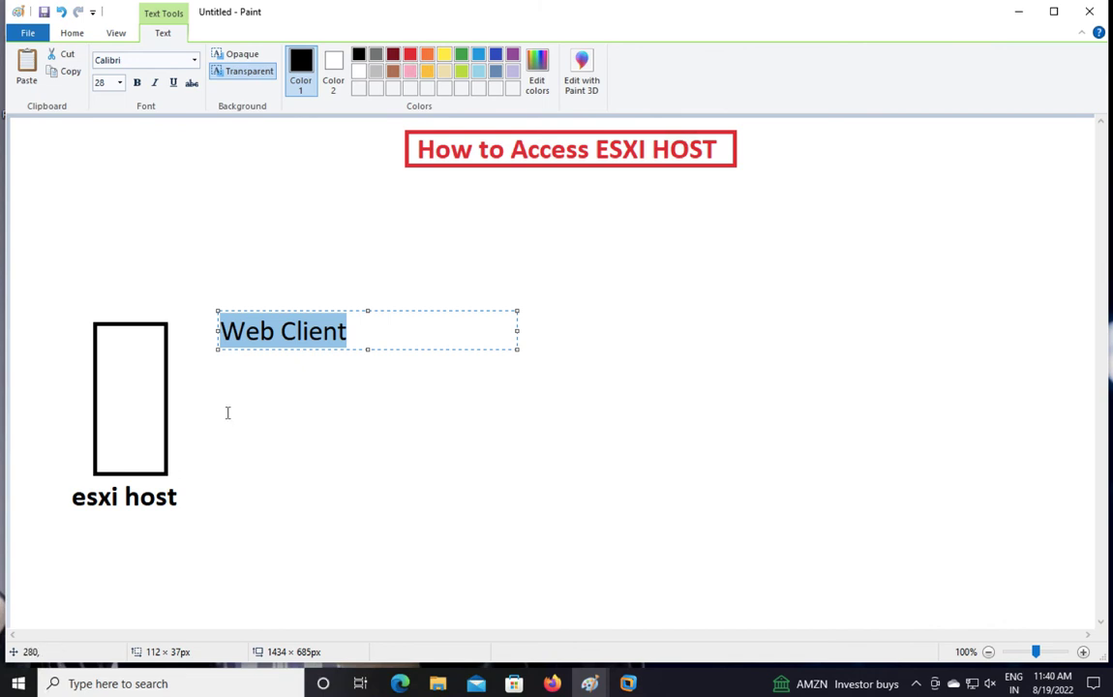
Add the label "DCUI" below "Web Client" and colour it indigo blue
left_click(221, 397)
type("DCUI")
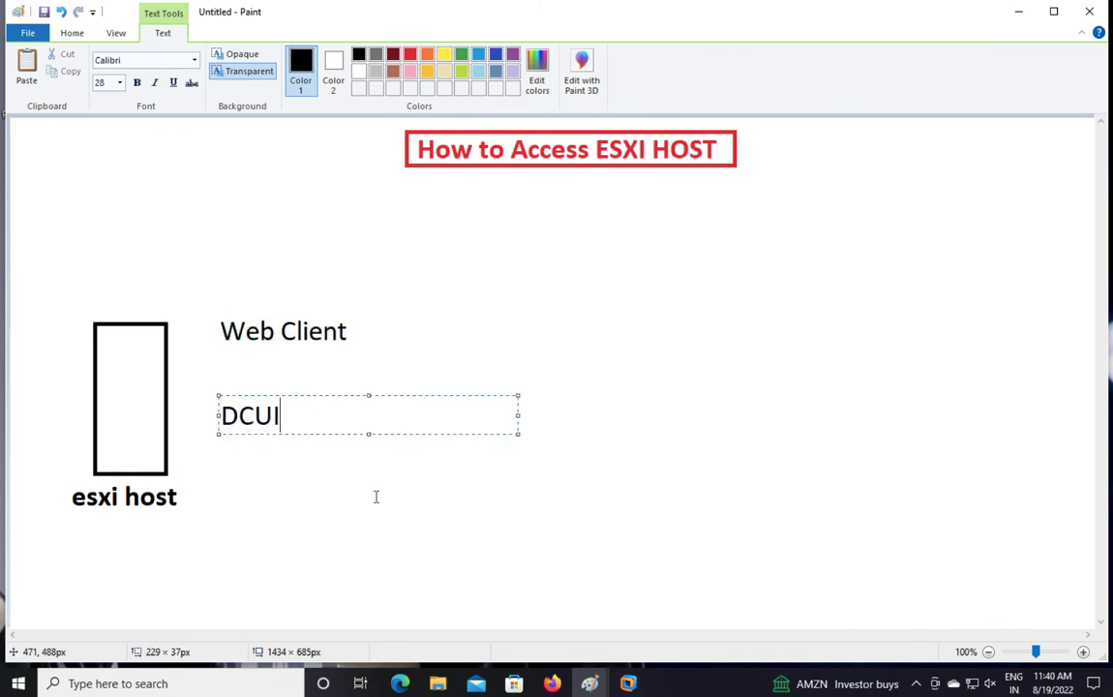
left_click_drag(334, 417, 219, 206)
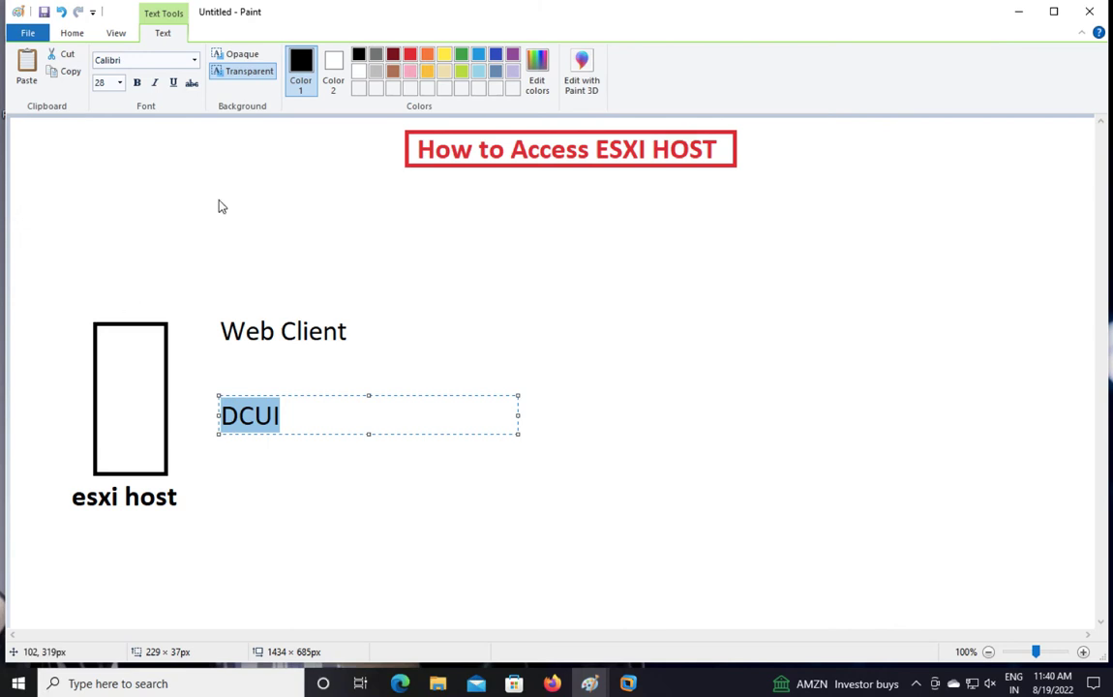
left_click(478, 55)
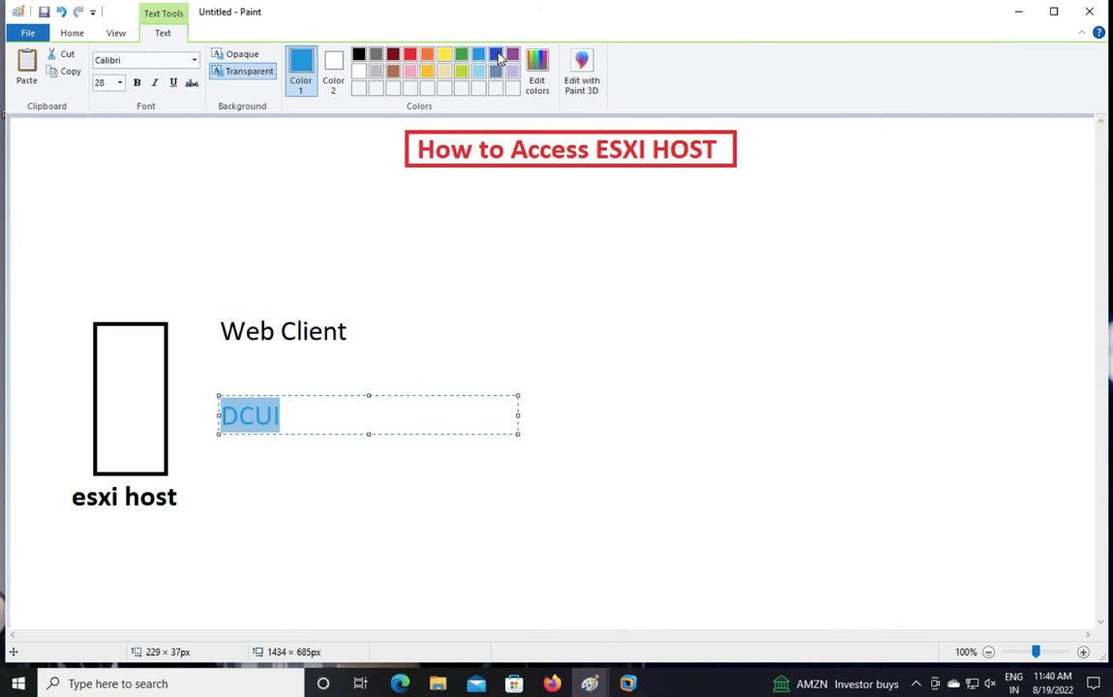
left_click(498, 56)
Add the label "Putty ( SSH )" below "DCUI" and colour it dark red
left_click_drag(228, 473, 390, 520)
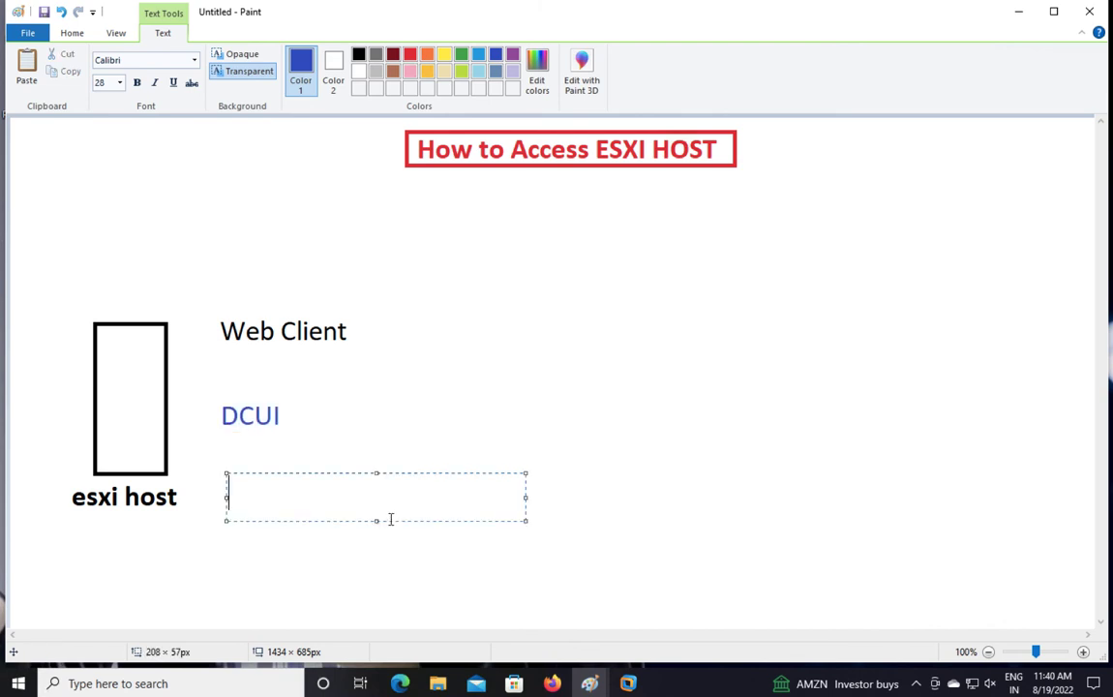
type("Putty")
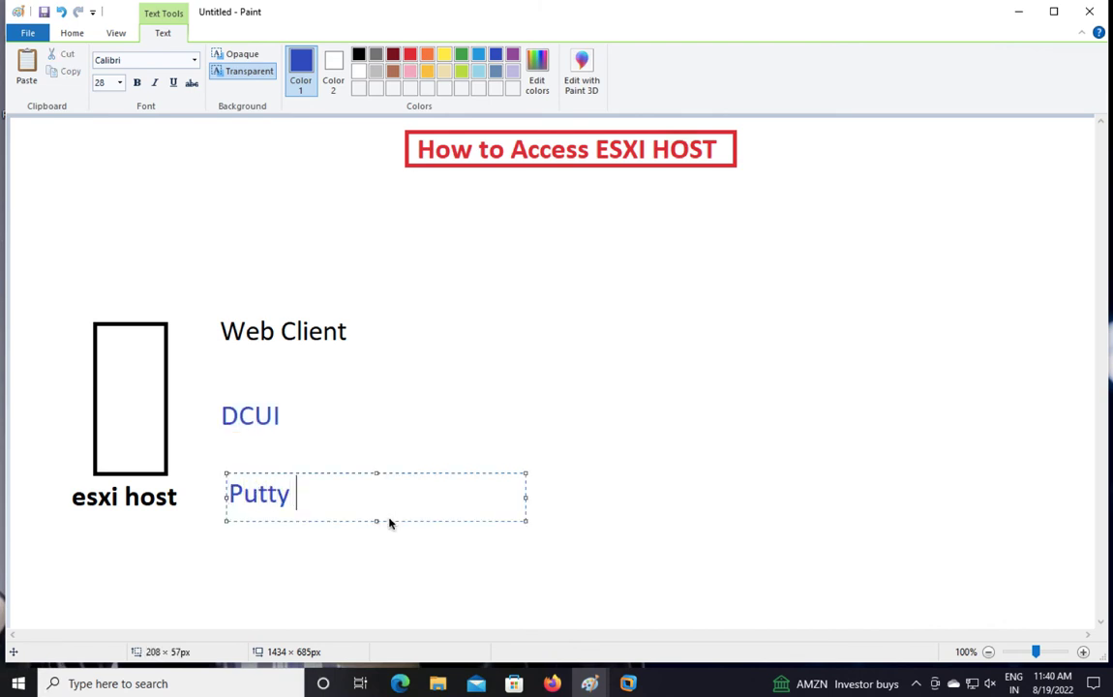
type(" ( SSH")
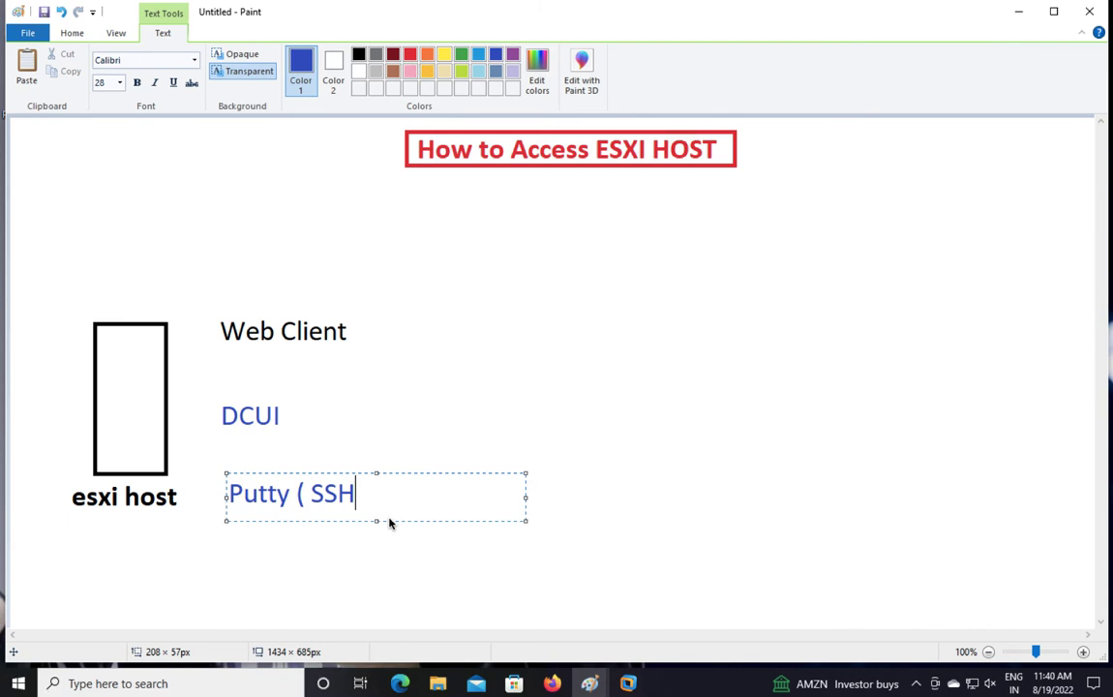
type(" )")
key("ctrl+a")
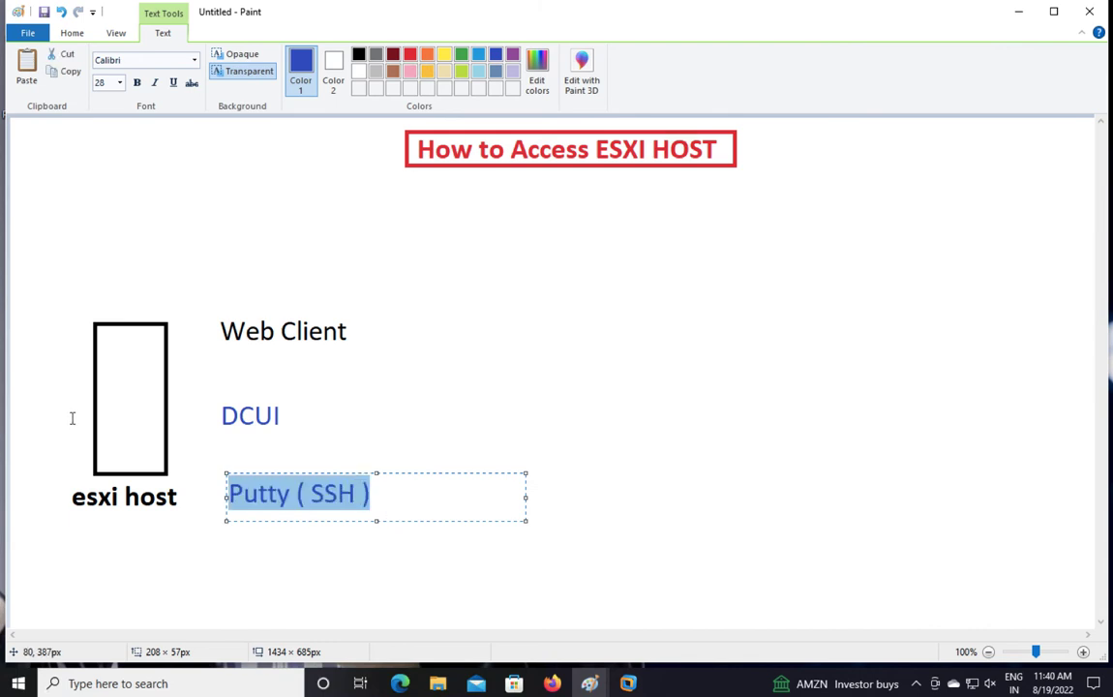
left_click(396, 56)
left_click(449, 313)
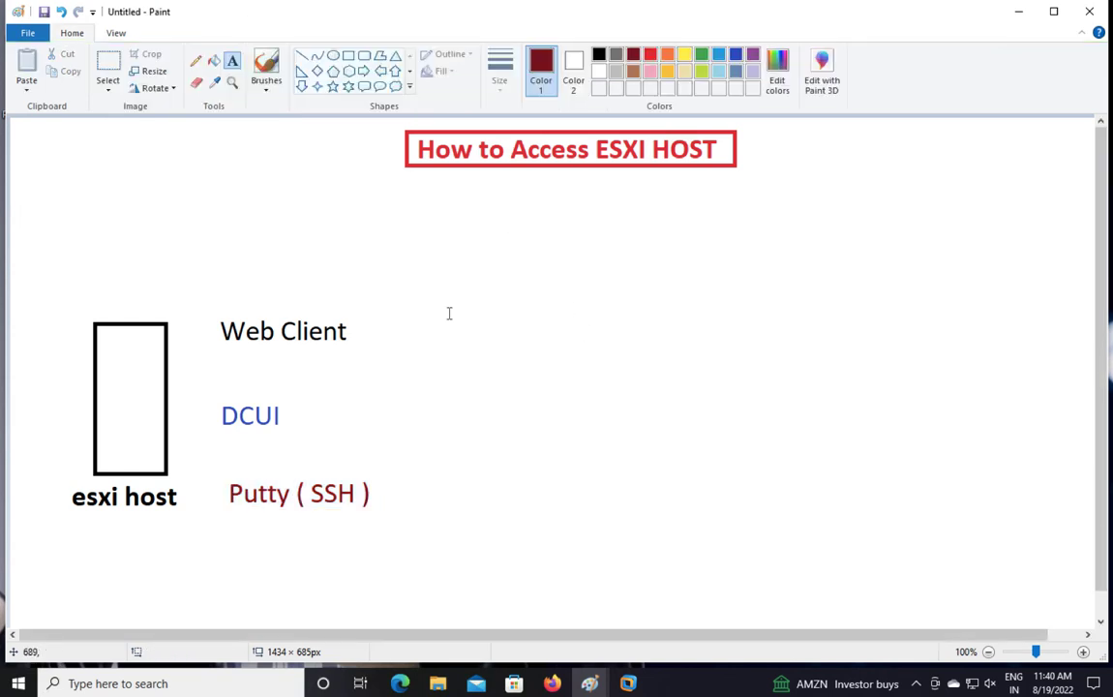
Draw freehand dark red arrows from the host rectangle to "Web Client", "DCUI" and "Putty ( SSH )" with the Pencil
left_click(195, 60)
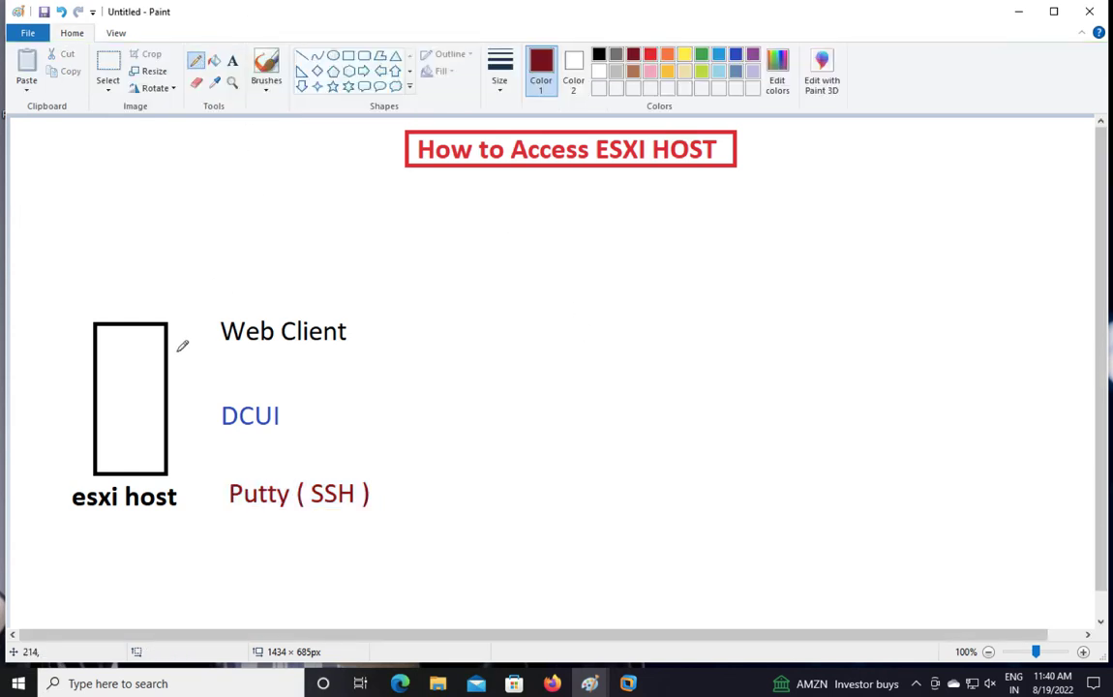
mouse_move(168, 347)
left_mouse_down()
mouse_move(215, 336)
mouse_move(212, 346)
left_mouse_up()
mouse_move(169, 389)
left_mouse_down()
mouse_move(225, 398)
mouse_move(225, 483)
mouse_move(230, 472)
left_mouse_up()
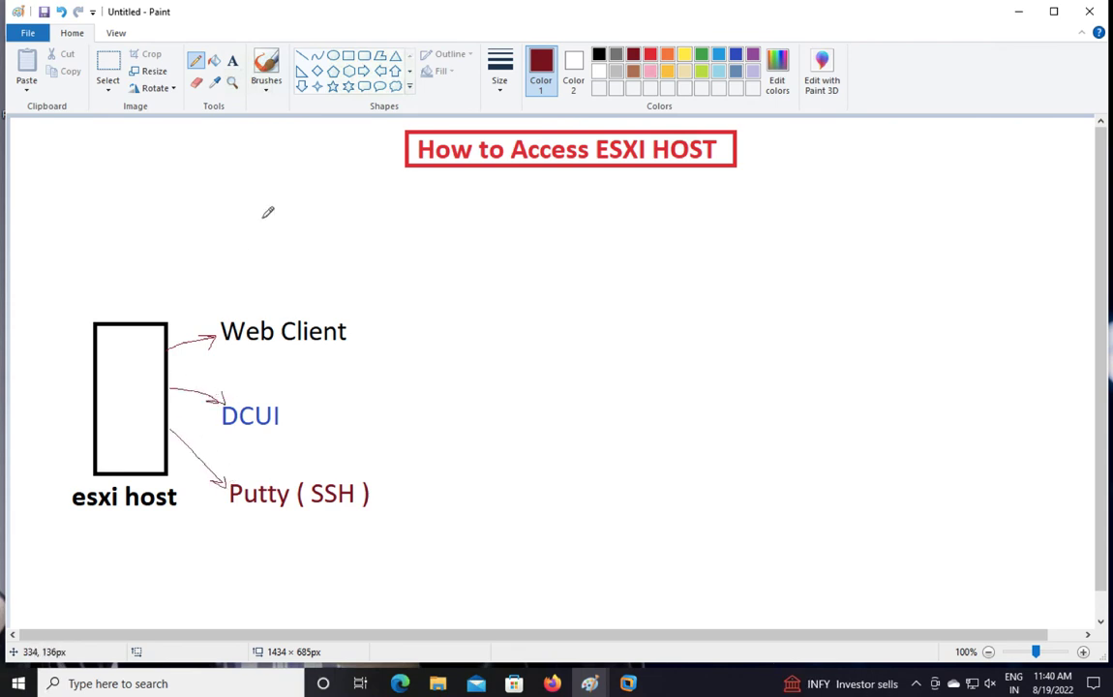
Draw a small dark red monitor with a stand from rectangles beside "Web Client" and link the label to it with a freehand line
left_click(349, 55)
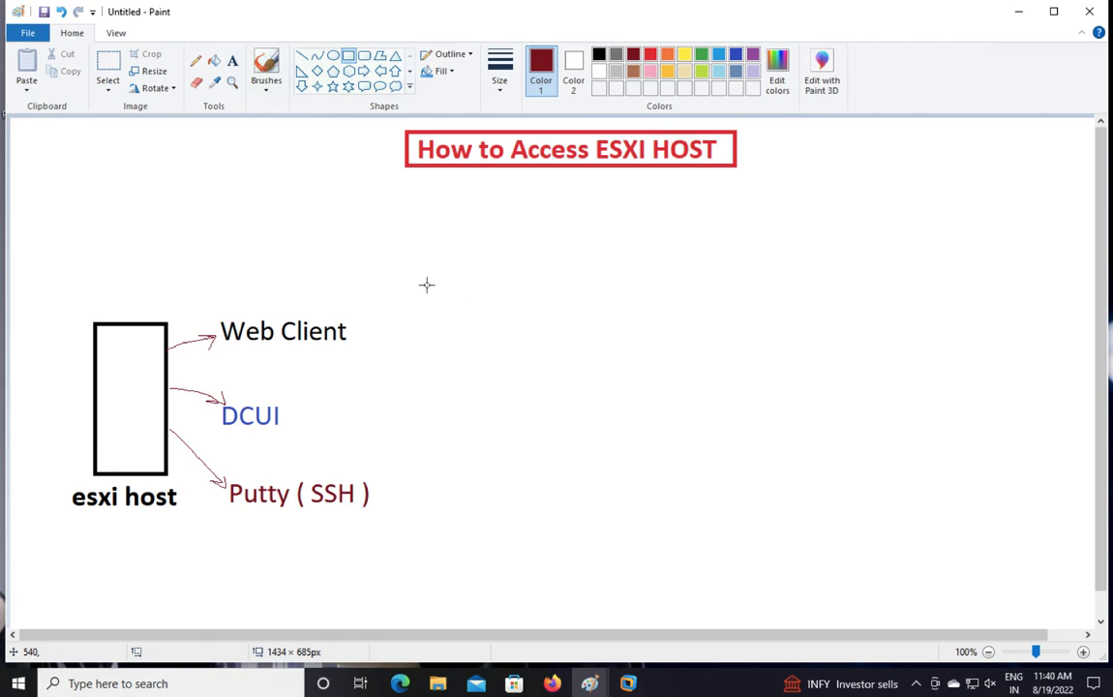
mouse_move(426, 285)
left_mouse_down()
mouse_move(482, 323)
mouse_move(469, 339)
left_mouse_up()
left_click(485, 357)
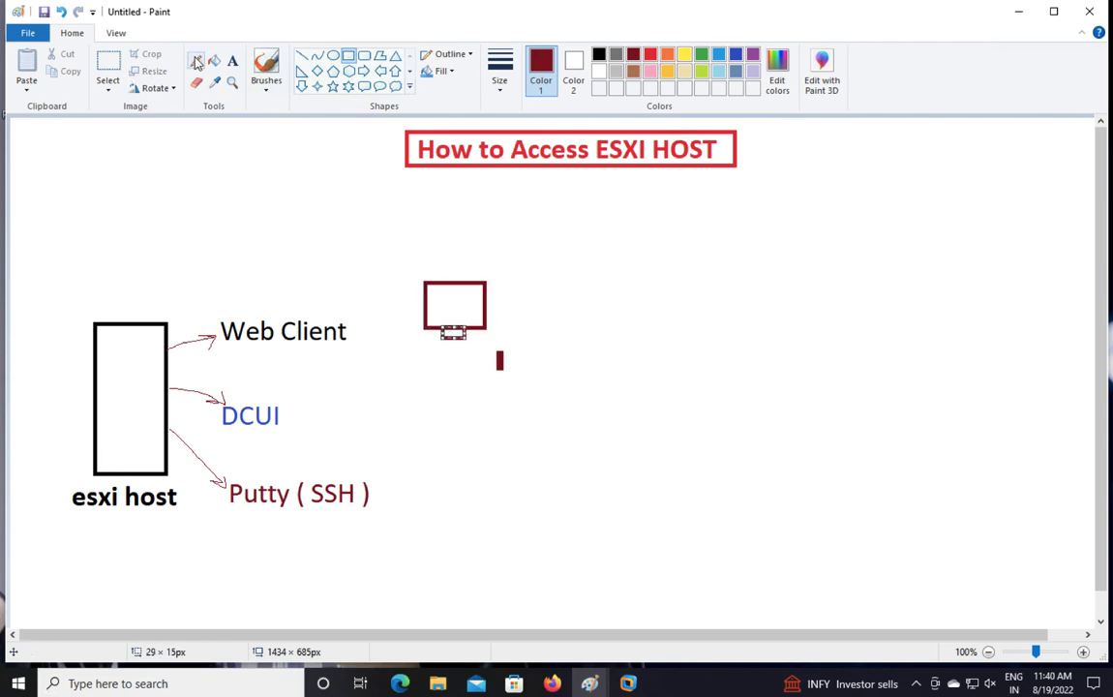
left_click(232, 61)
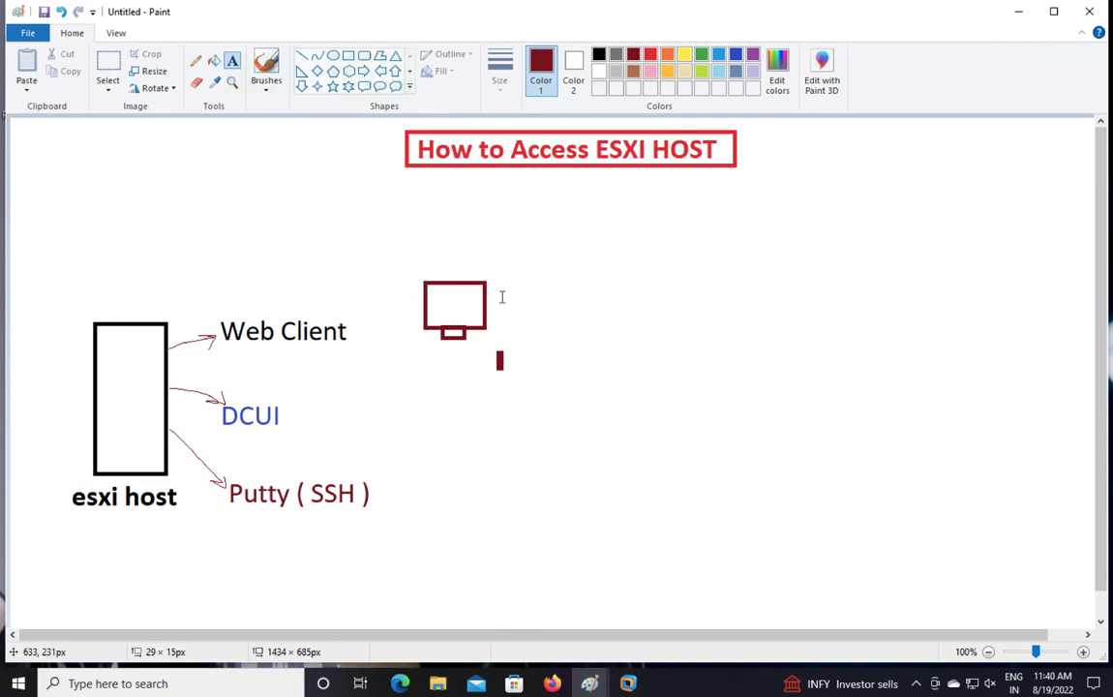
left_click(197, 60)
left_click_drag(356, 332, 418, 306)
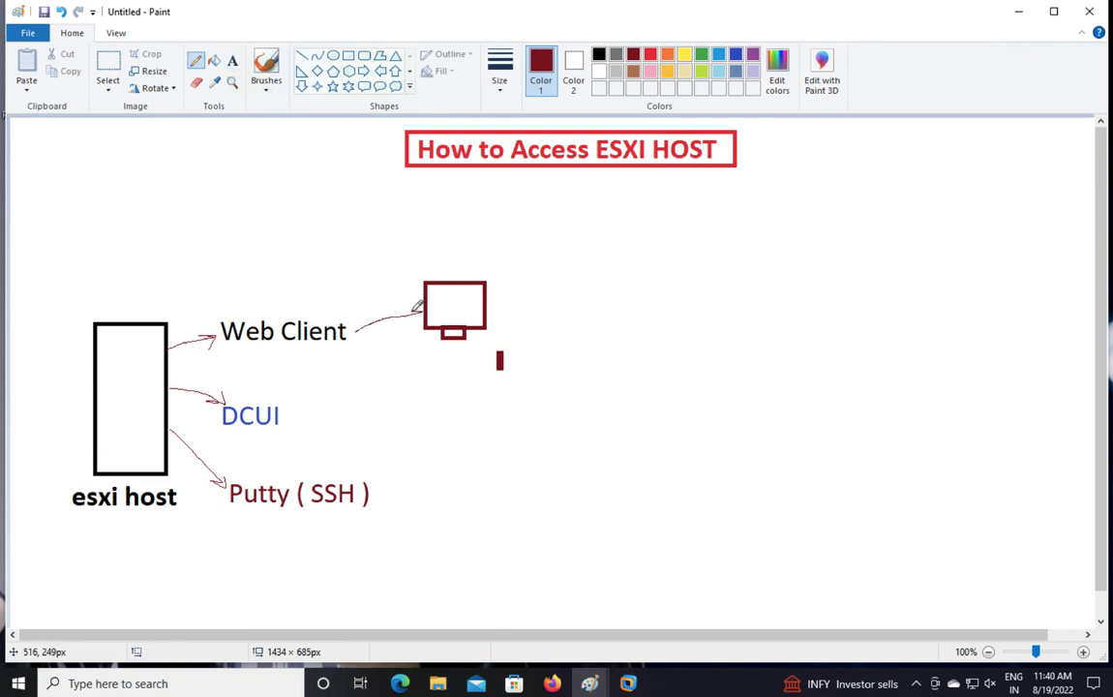
Add the dark red caption "To Access" beside the monitor drawing
left_click(234, 64)
left_click(498, 298)
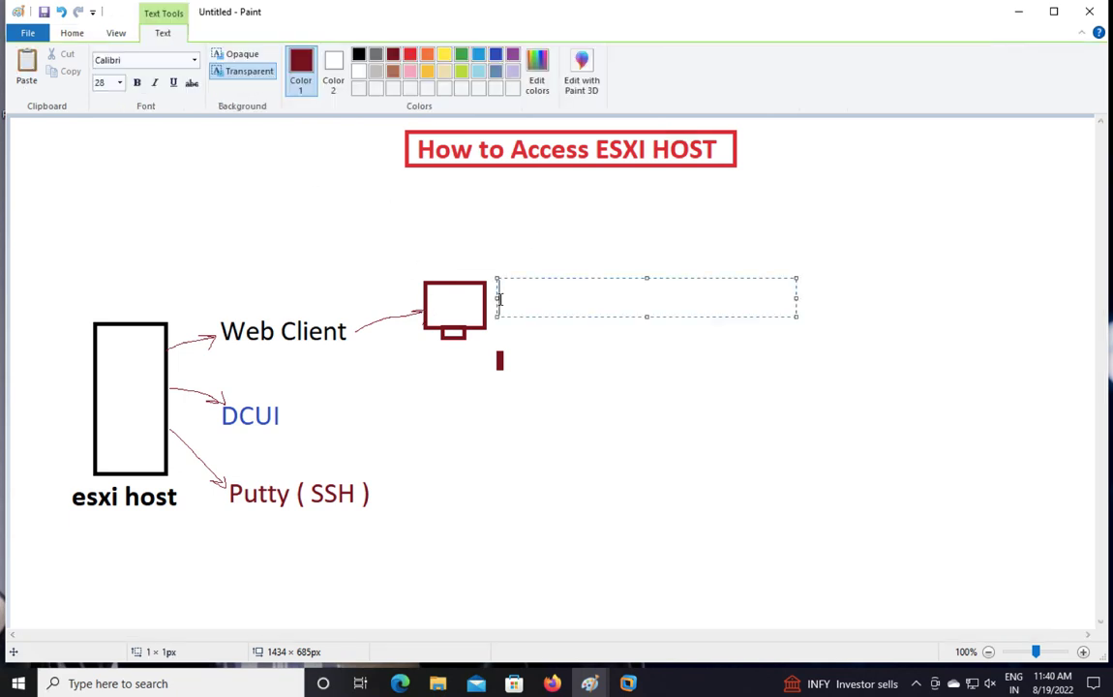
type("To Access")
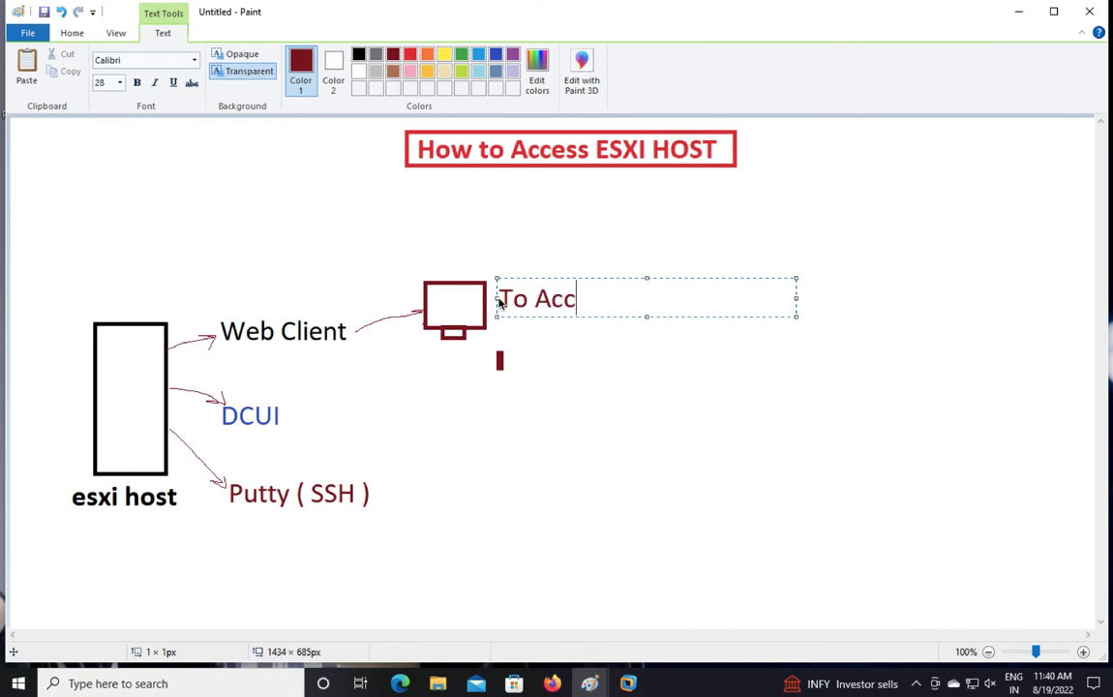